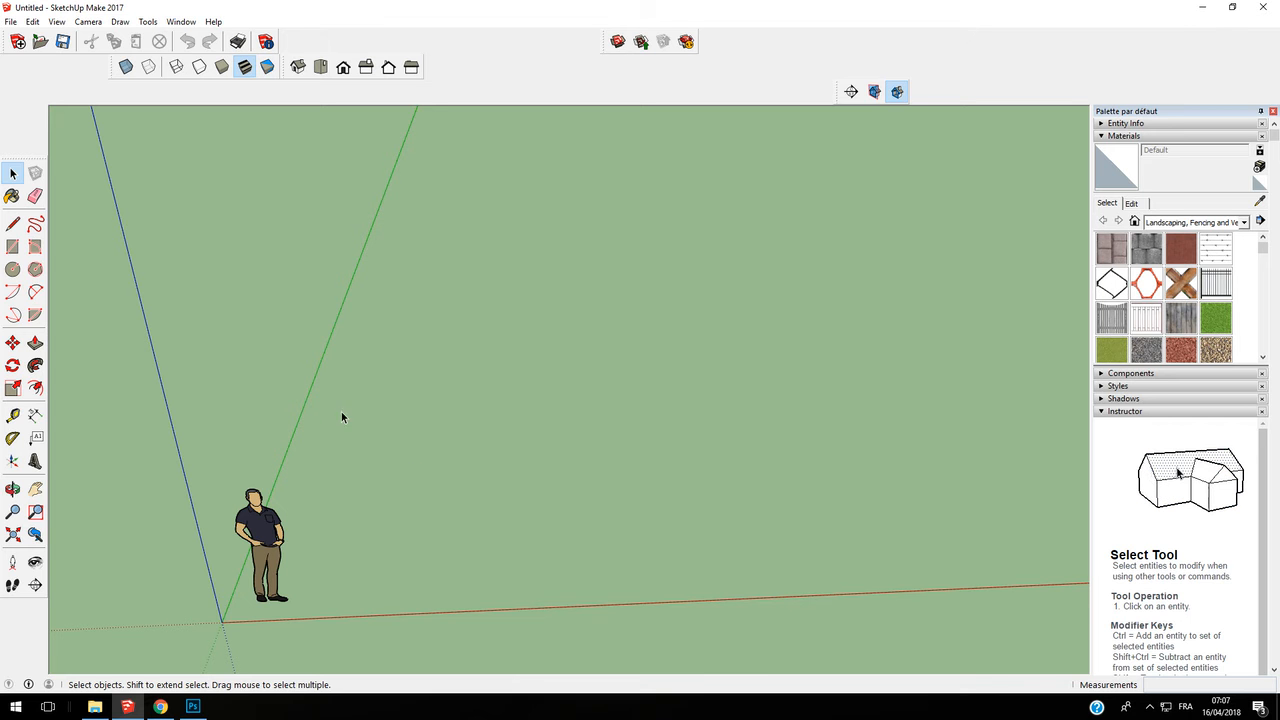
Draw a rectangle about 7.21 m by 5.38 m on the ground, beyond the standing figure.
{"action": "scroll", "coordinate": [485, 415], "scroll_direction": "down", "scroll_amount": 3}
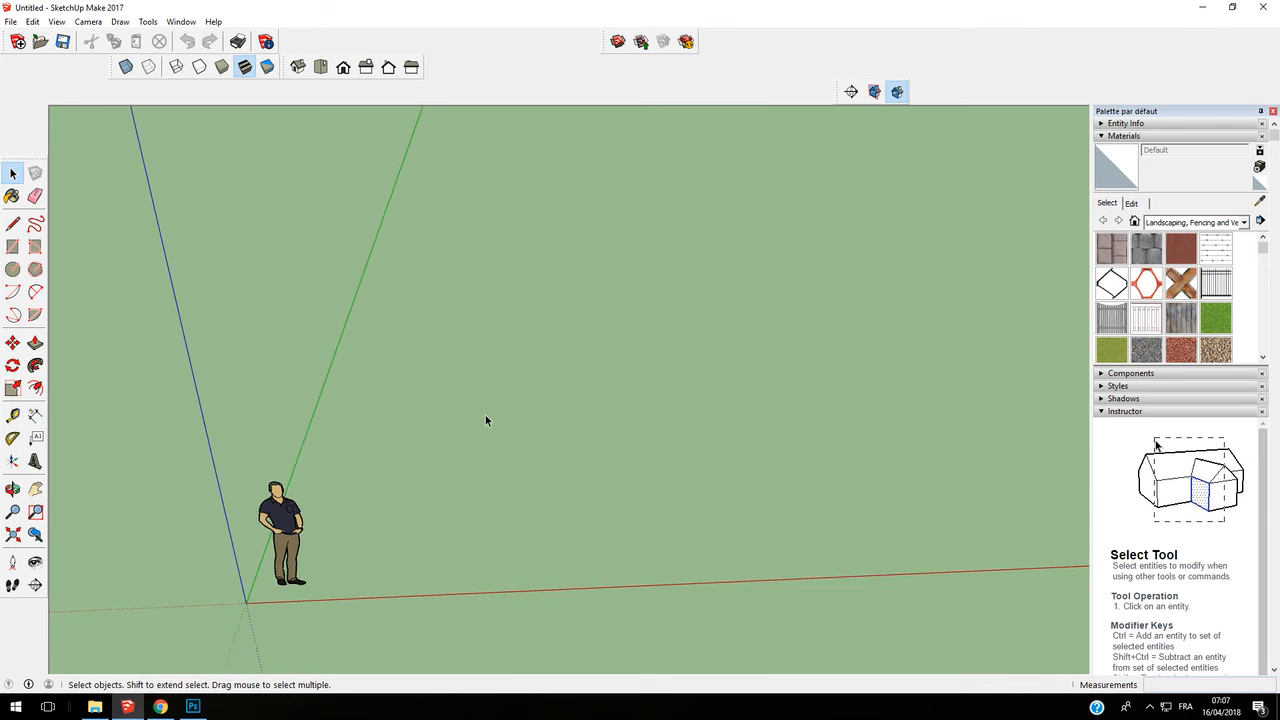
{"action": "mouse_move", "coordinate": [489, 413]}
{"action": "middle_mouse_down"}
{"action": "mouse_move", "coordinate": [523, 428]}
{"action": "mouse_move", "coordinate": [500, 421]}
{"action": "middle_mouse_up"}
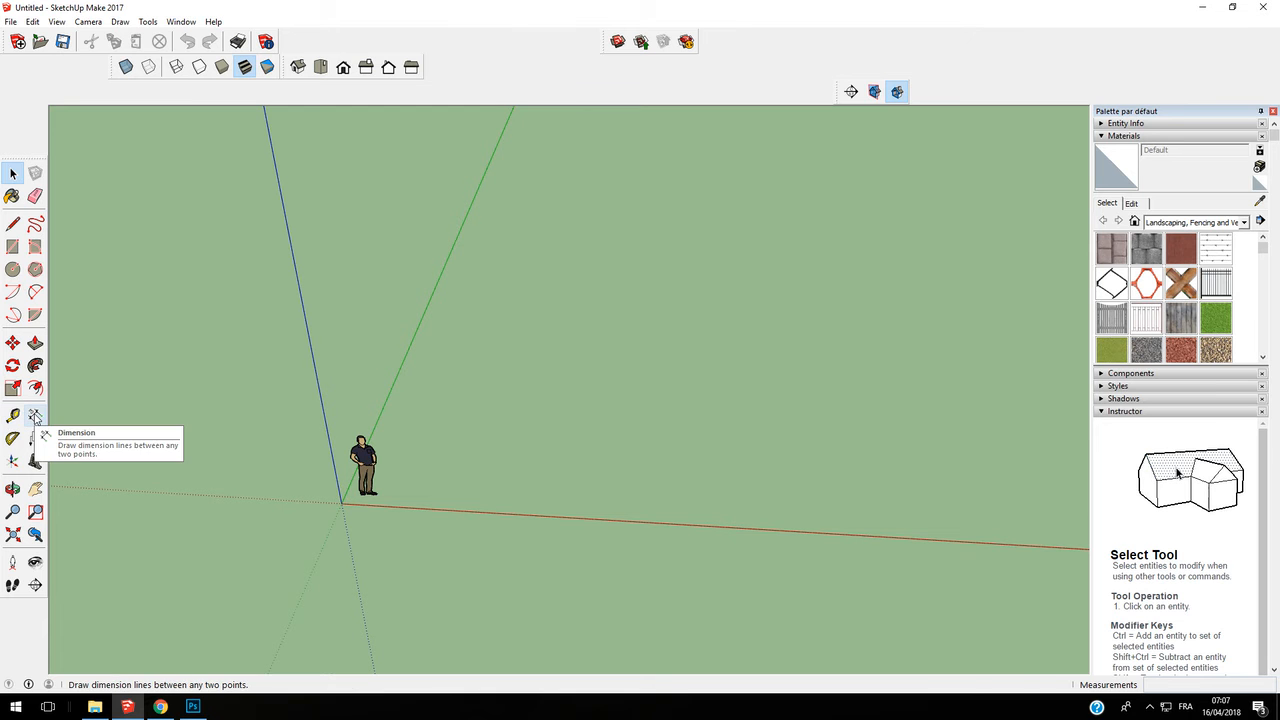
{"action": "left_click", "coordinate": [12, 246]}
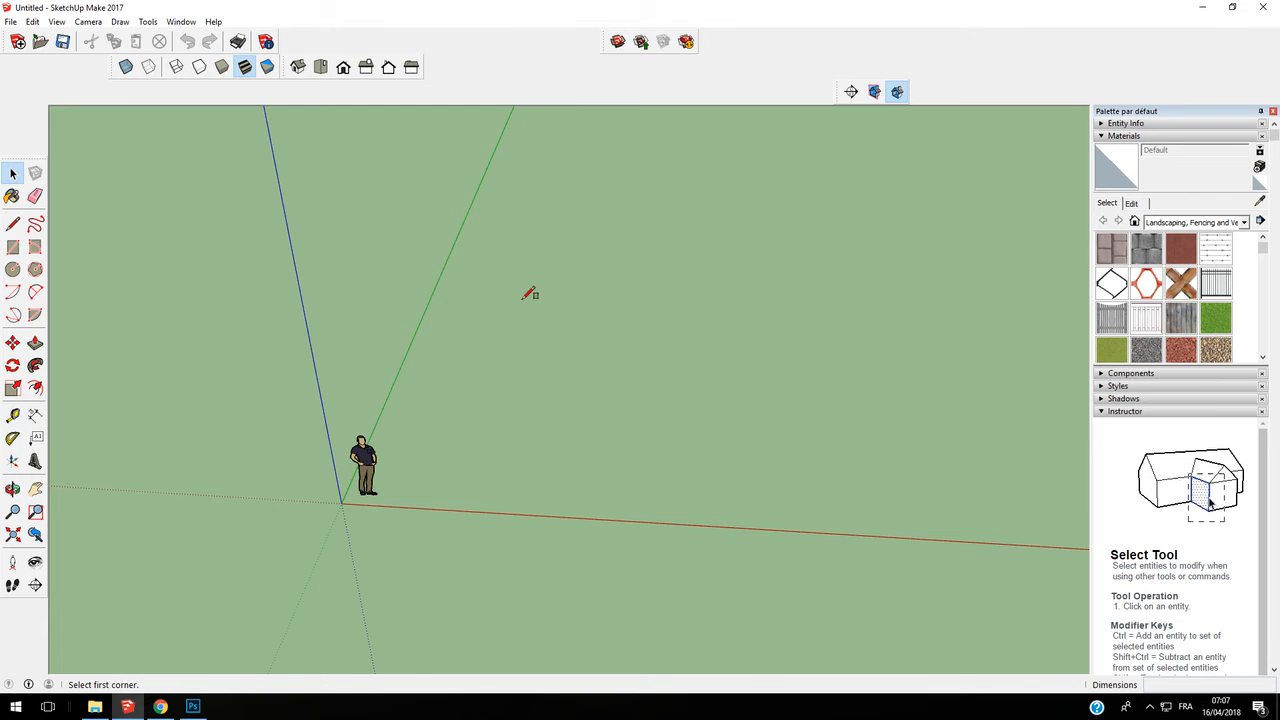
{"action": "left_click", "coordinate": [523, 340]}
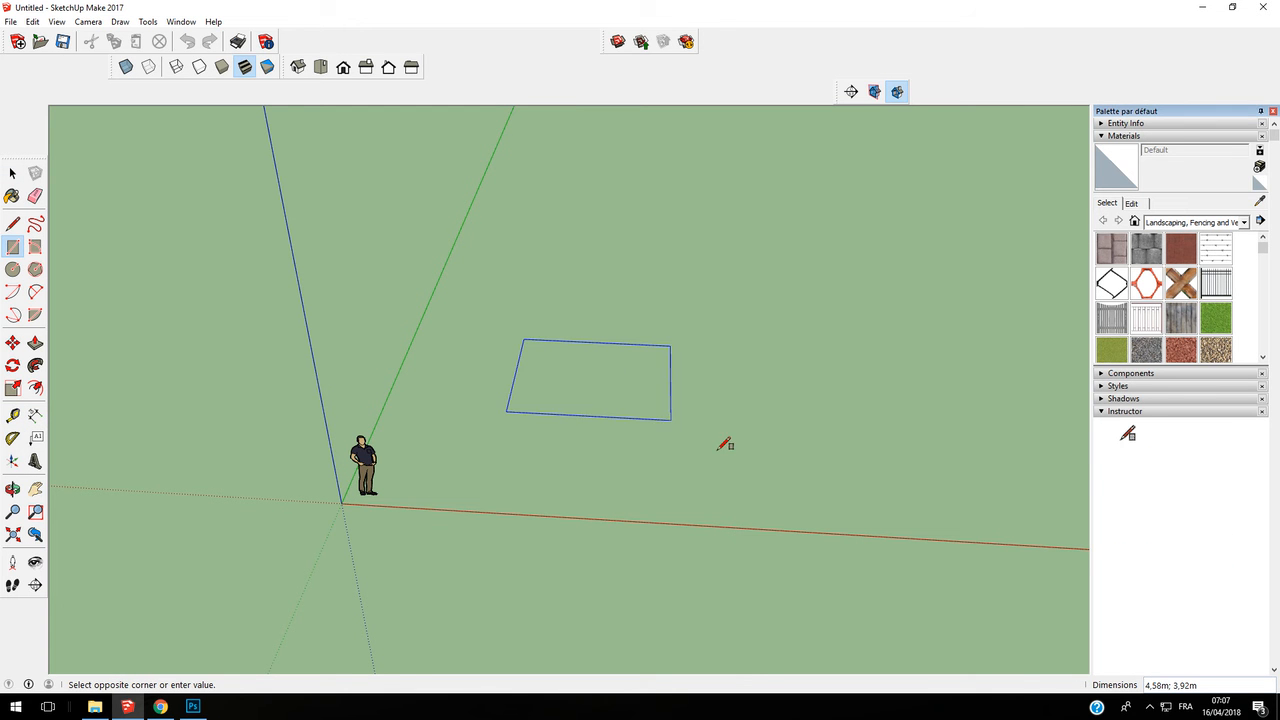
{"action": "left_click", "coordinate": [788, 468]}
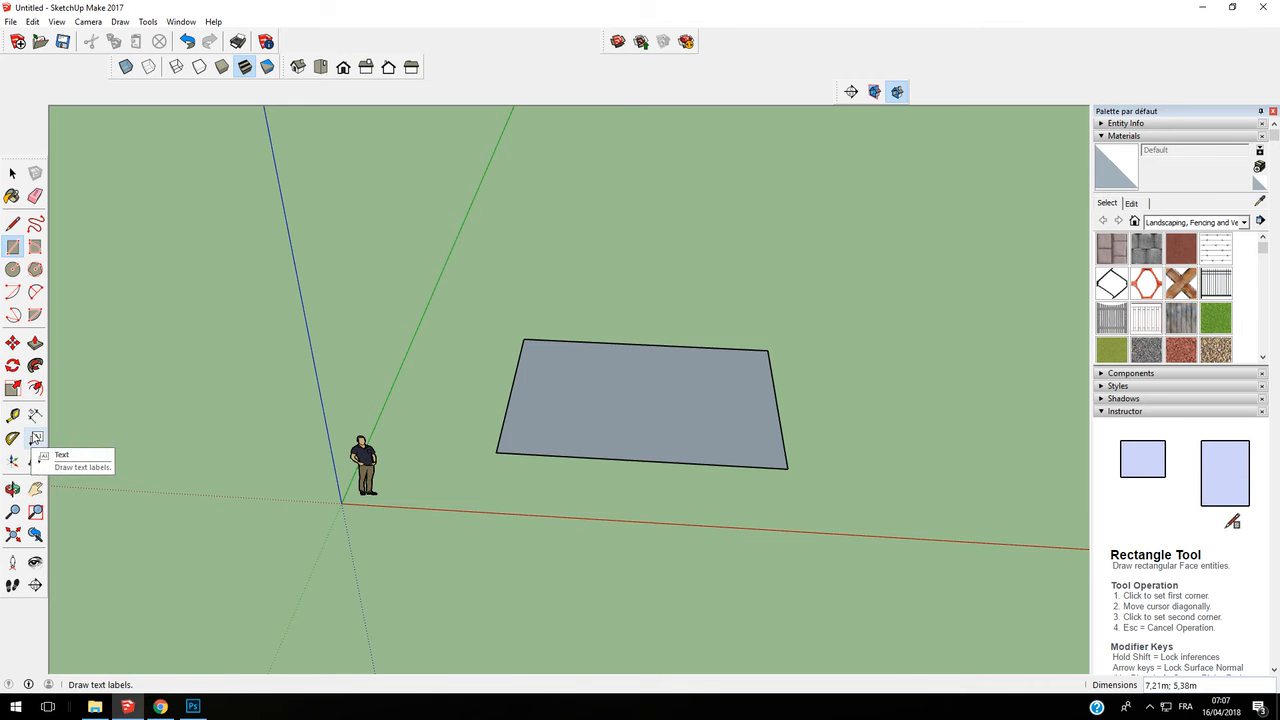
Draw a circle with a radius of about 1.45 m inside the rectangle, near the end closest to the standing figure.
{"action": "key", "text": "c"}
{"action": "left_click", "coordinate": [597, 409]}
{"action": "left_click", "coordinate": [562, 386]}
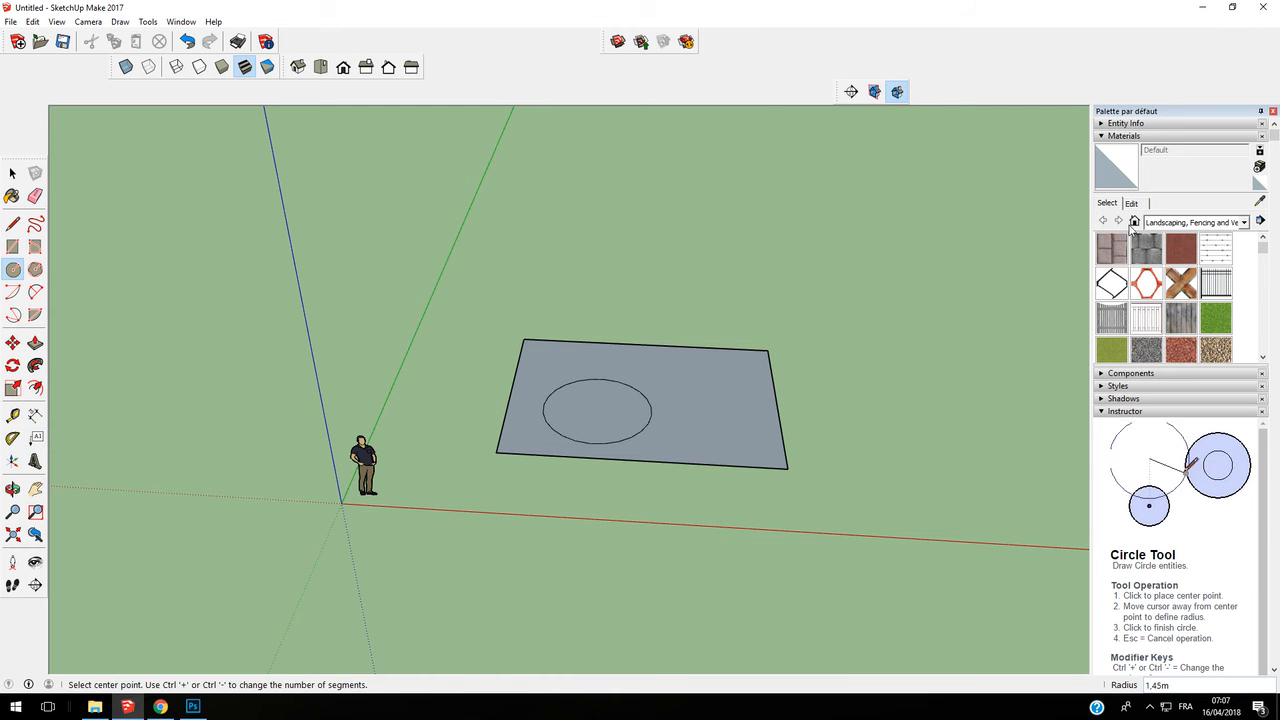
Paint the circle's face red with Color A06 from the Colors material collection.
{"action": "left_click", "coordinate": [1131, 203]}
{"action": "left_click", "coordinate": [1107, 203]}
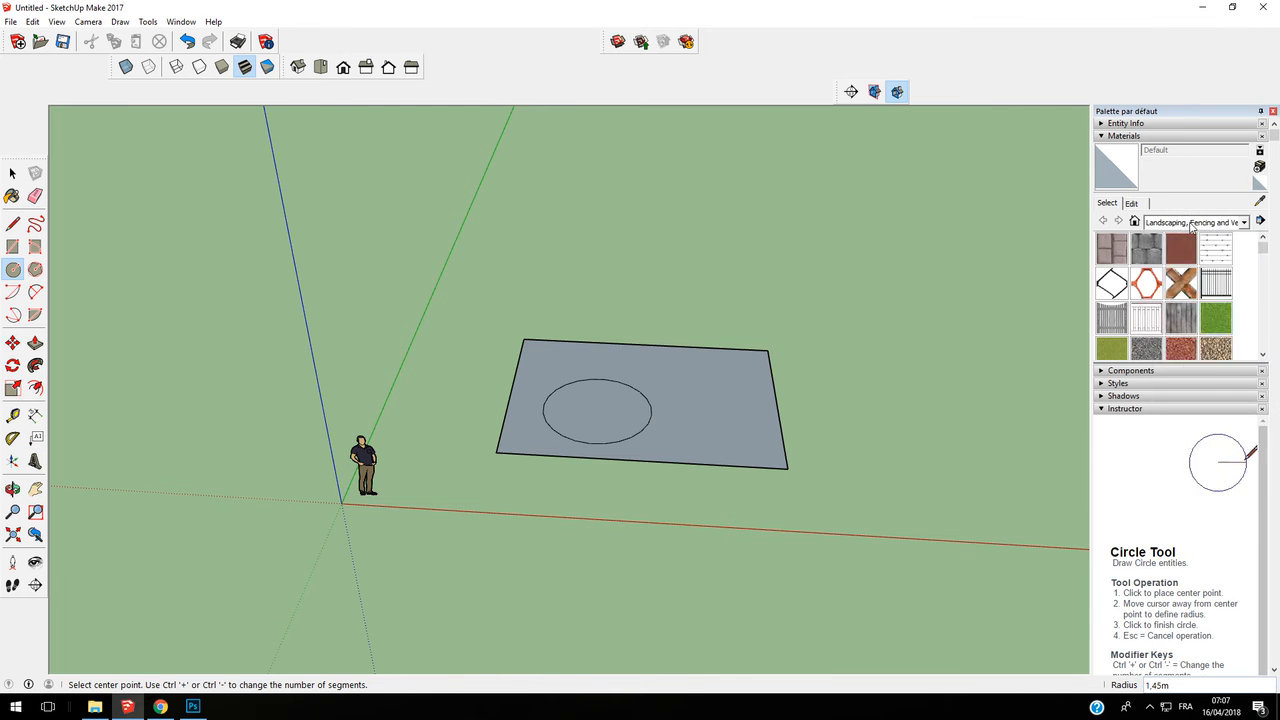
{"action": "left_click", "coordinate": [1176, 222]}
{"action": "left_click", "coordinate": [1172, 255]}
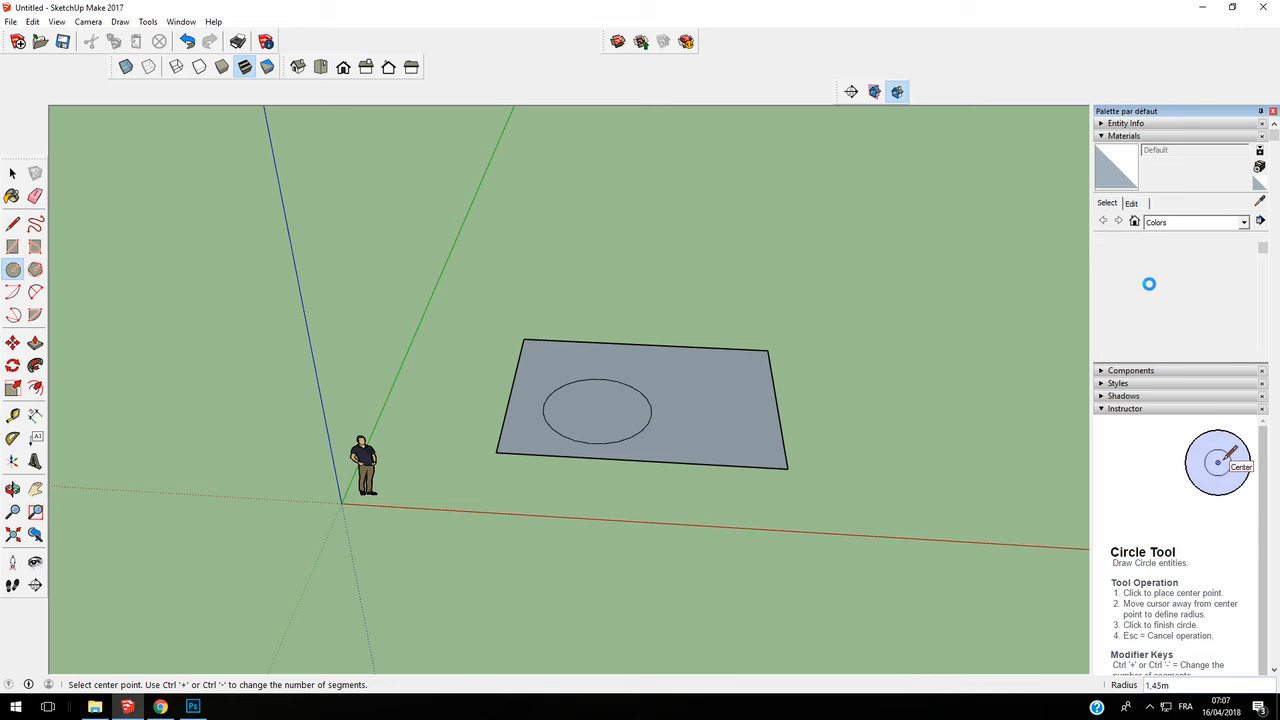
{"action": "left_click", "coordinate": [1147, 283]}
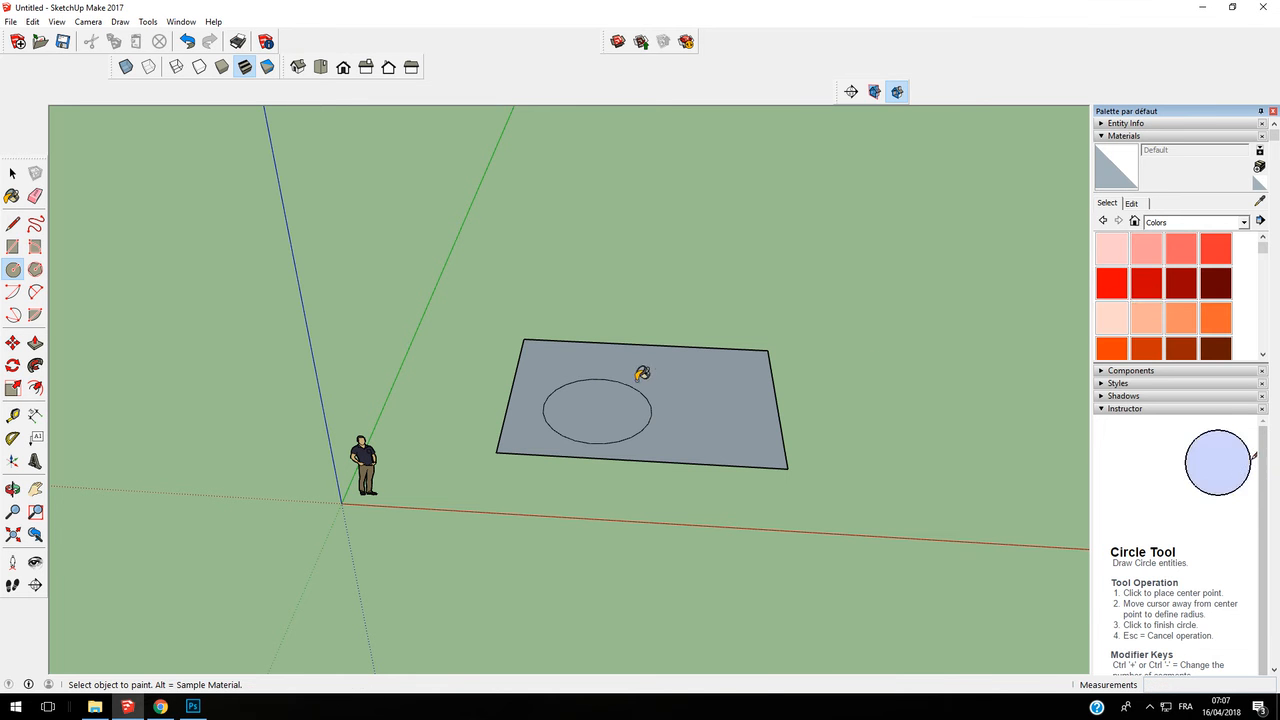
{"action": "left_click", "coordinate": [619, 403]}
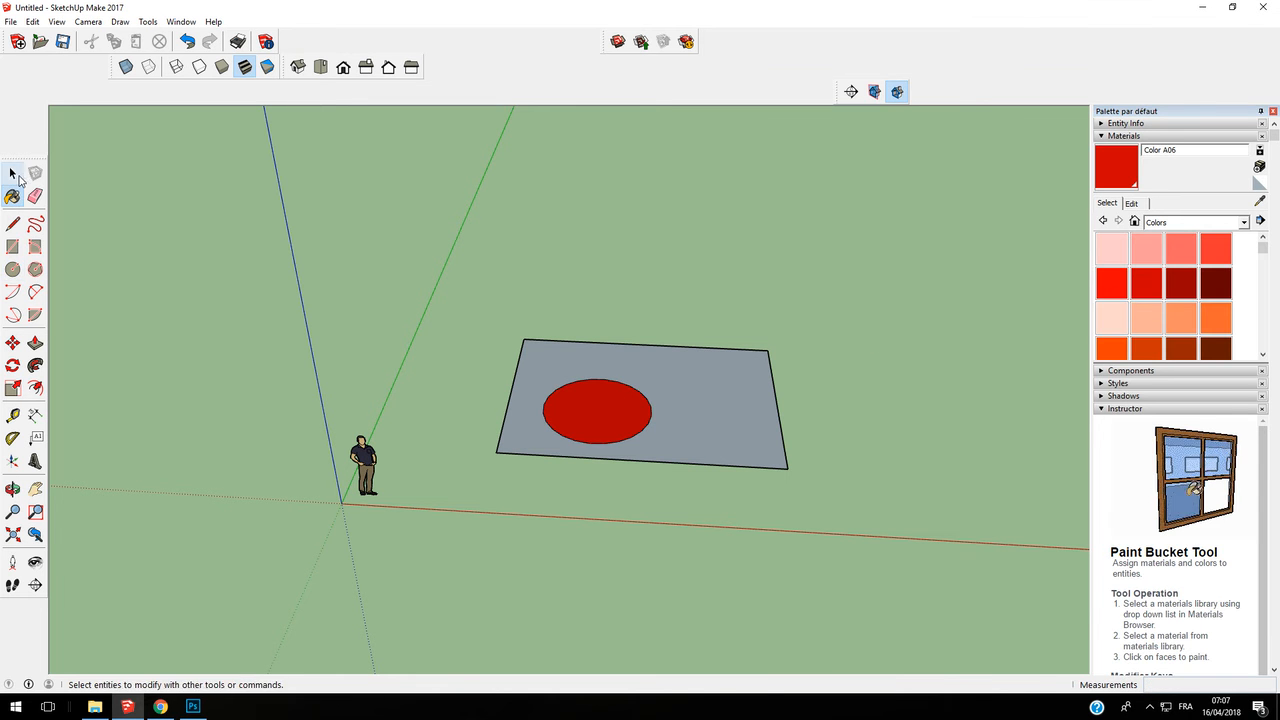
{"action": "left_click", "coordinate": [14, 176]}
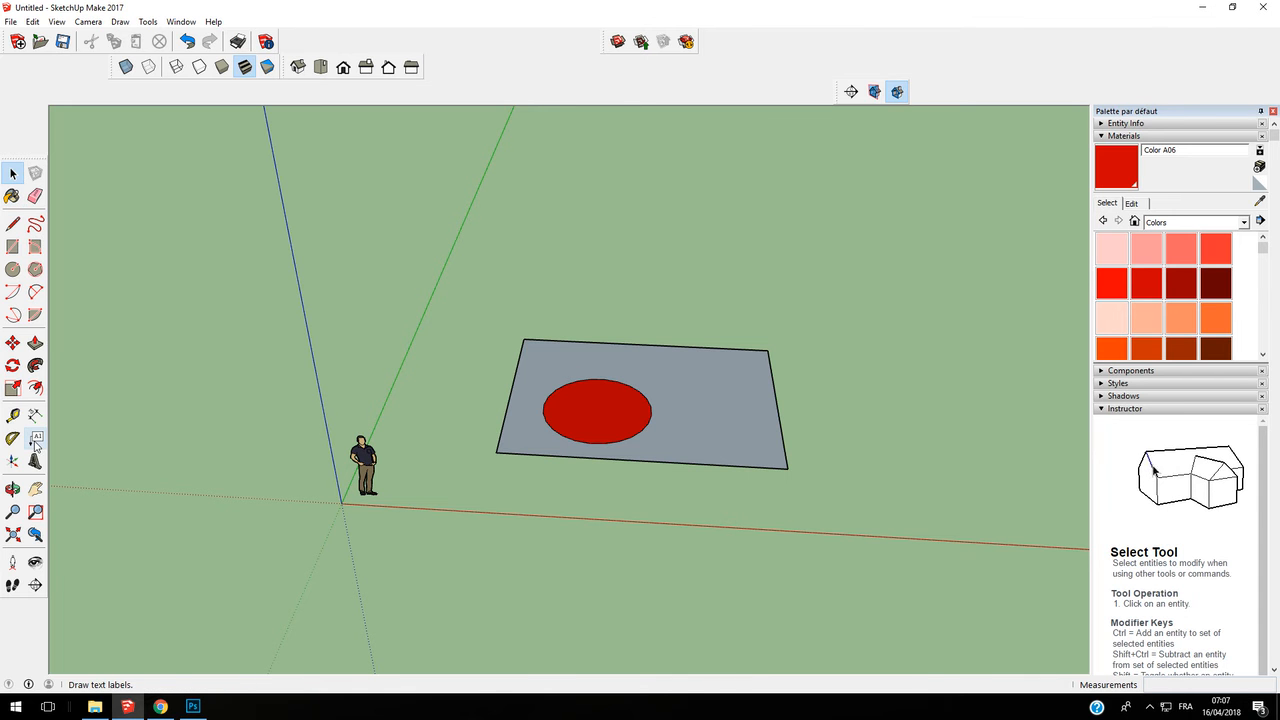
Start a text label with its leader attached to the grey rectangular face near its far corner.
{"action": "left_click", "coordinate": [36, 440]}
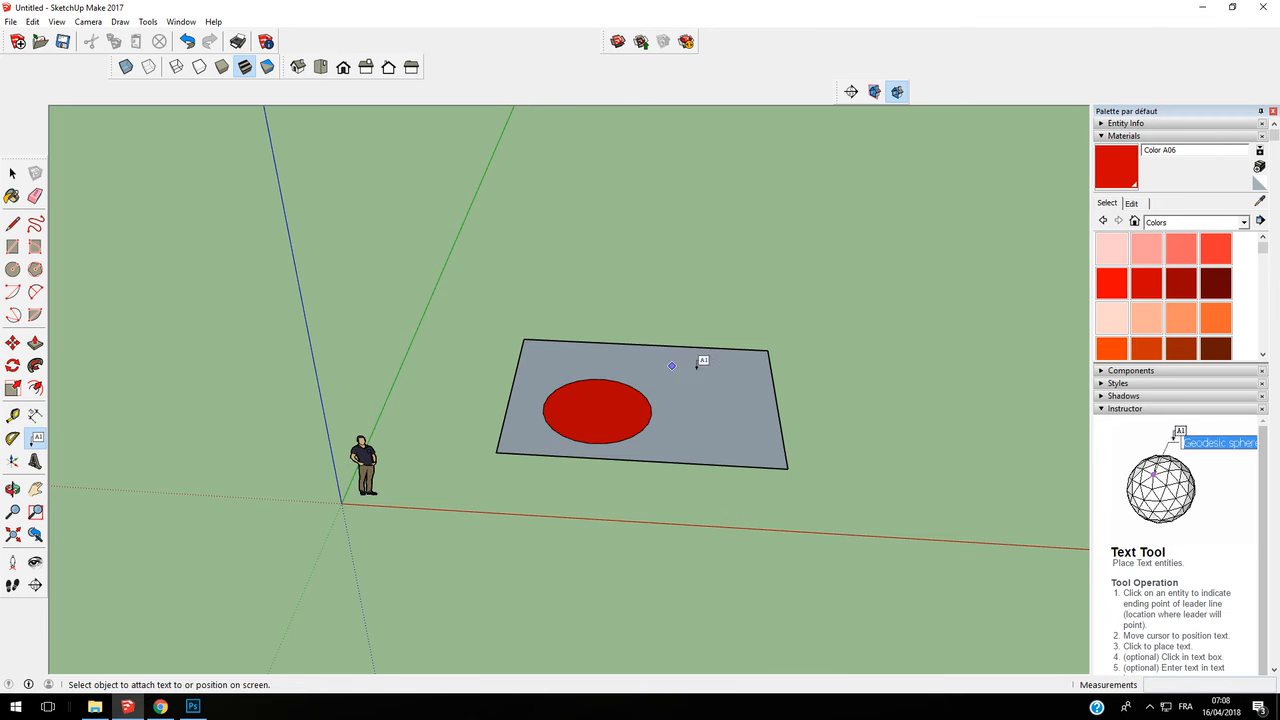
{"action": "left_click", "coordinate": [728, 364]}
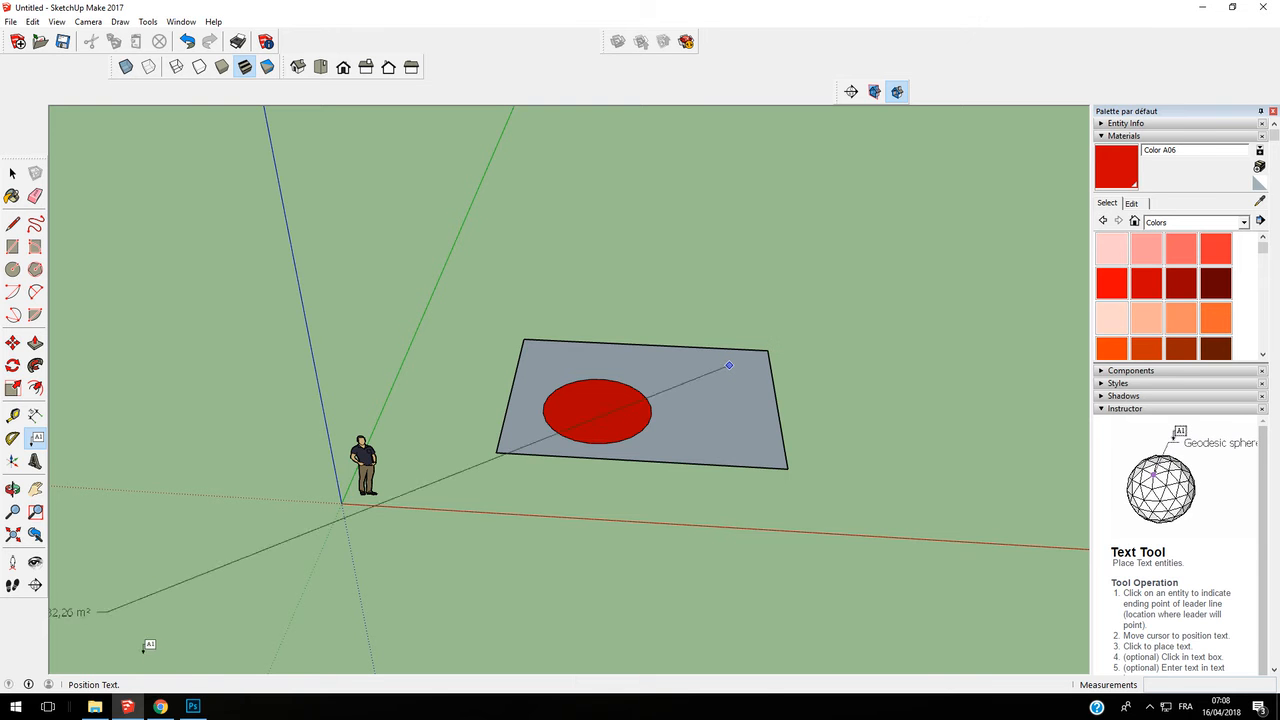
{"action": "left_click", "coordinate": [1149, 707]}
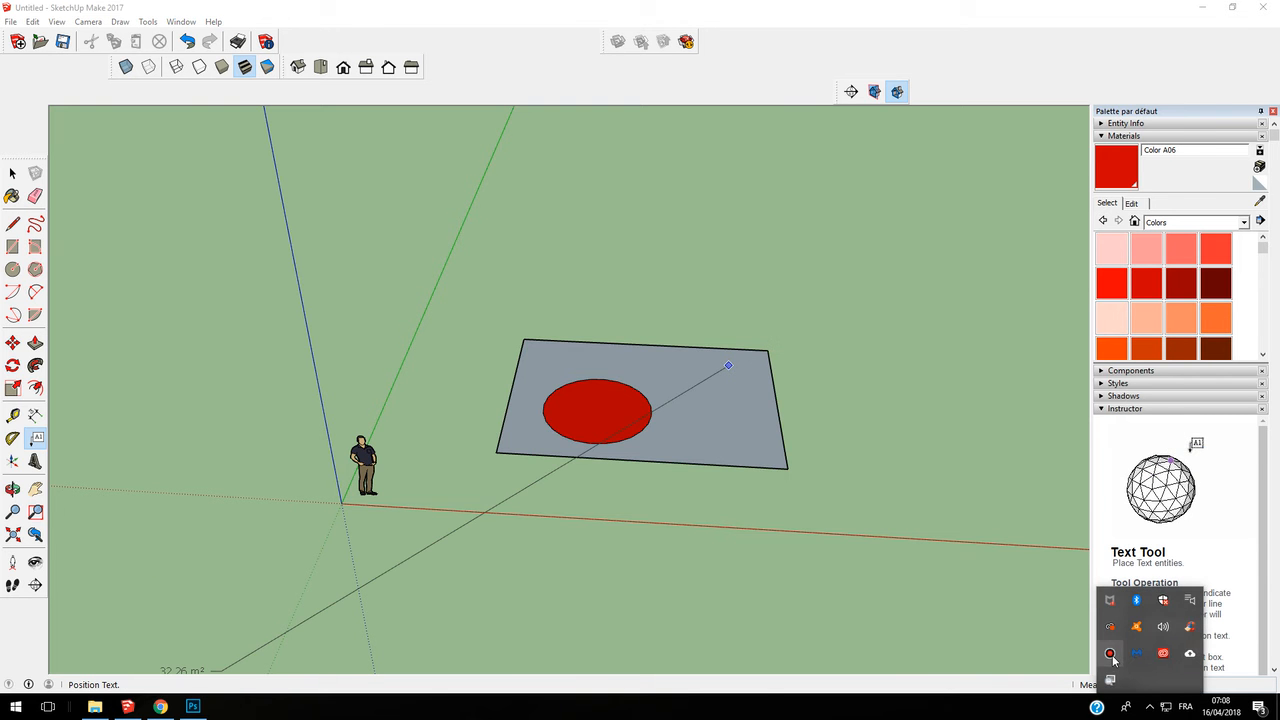
{"action": "left_click", "coordinate": [1109, 653]}
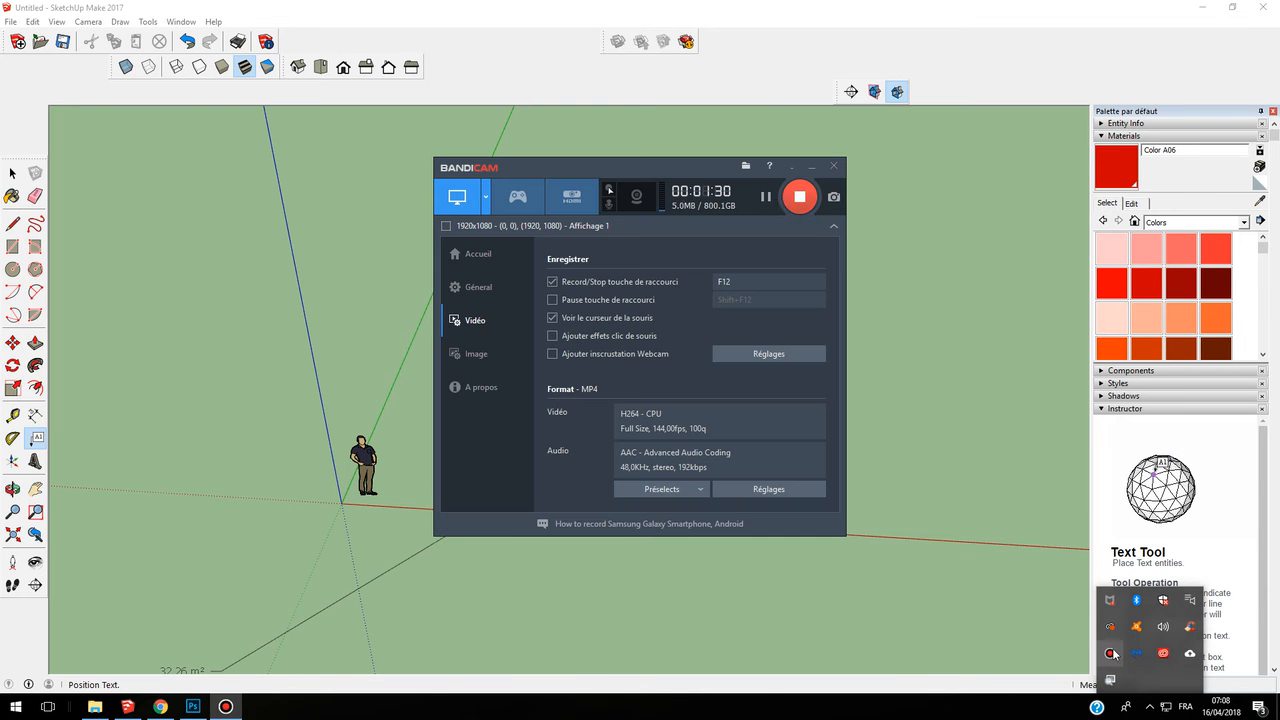
{"action": "left_click", "coordinate": [811, 166]}
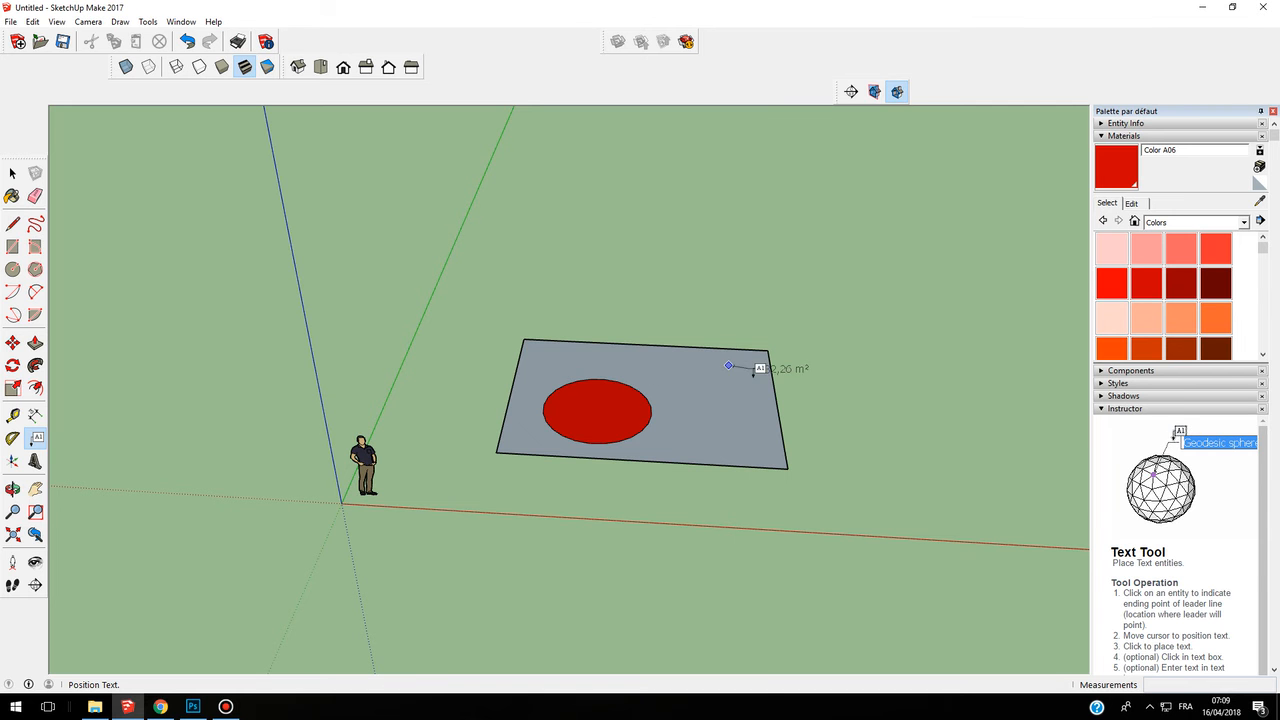
Place the leader label just outside the rectangle and set its text to "rectangle".
{"action": "middle_click_drag", "start_coordinate": [724, 369], "coordinate": [708, 447]}
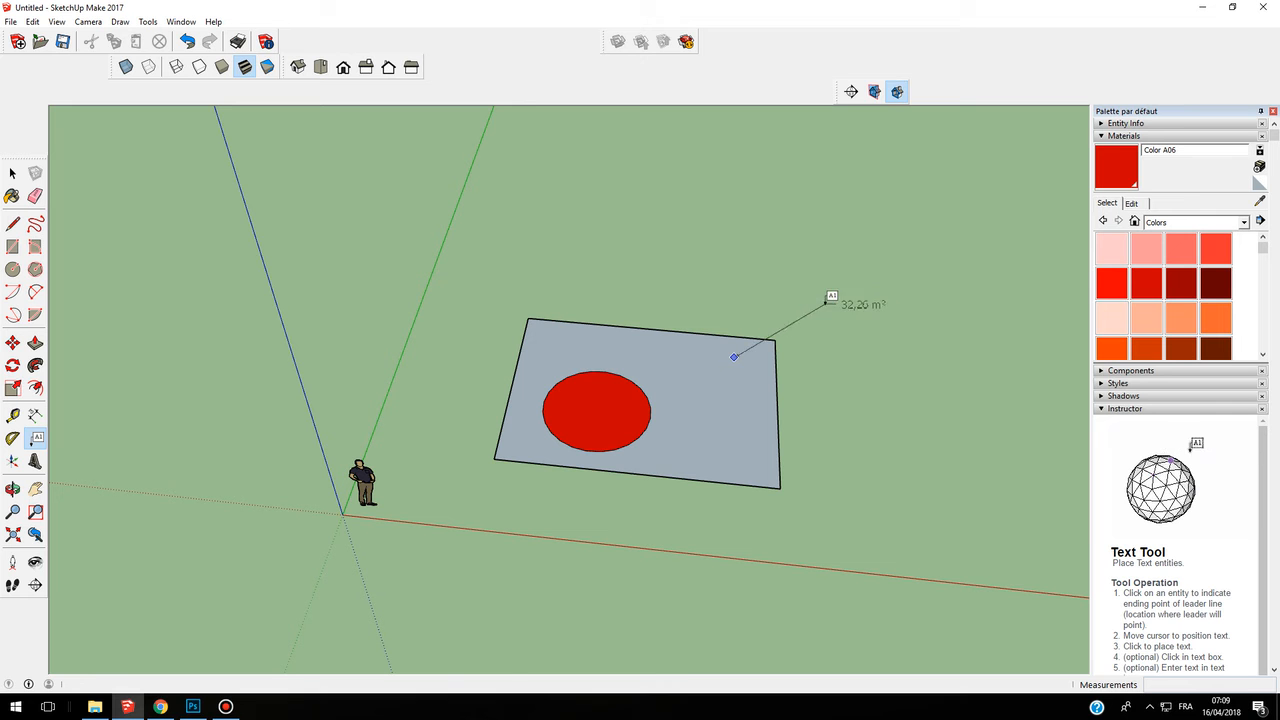
{"action": "left_click", "coordinate": [838, 316]}
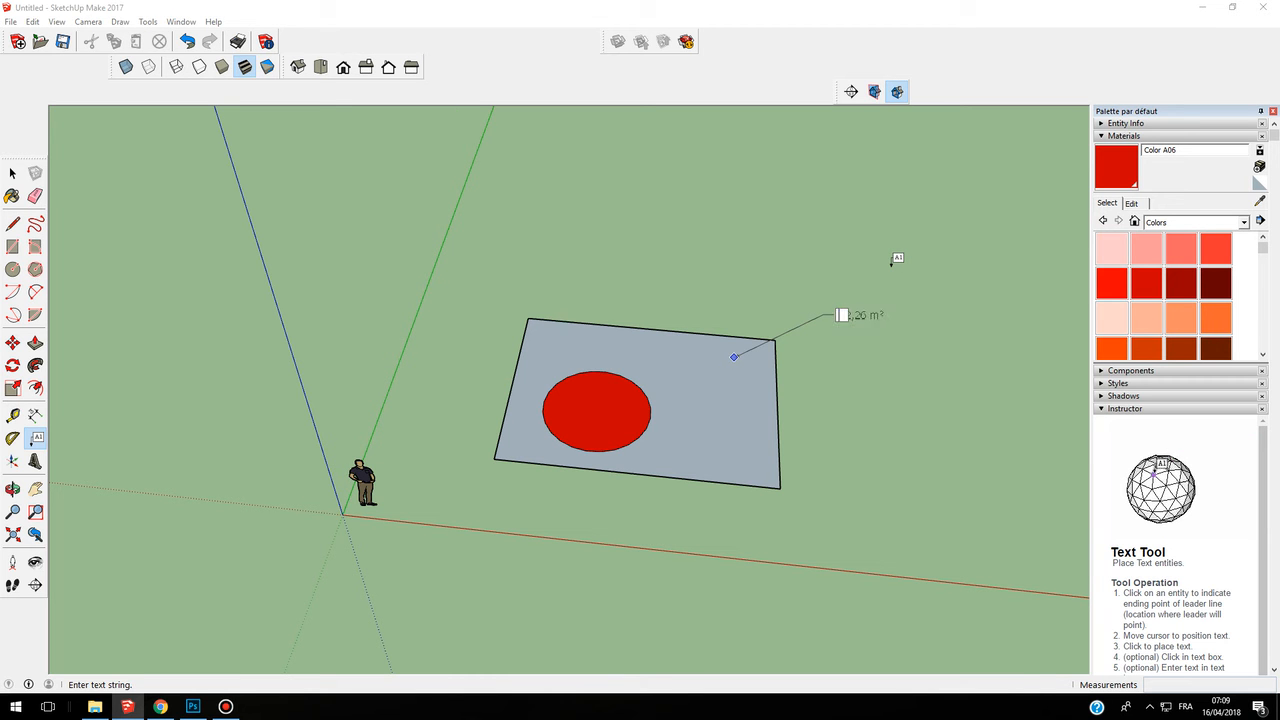
{"action": "type", "text": "rectangle"}
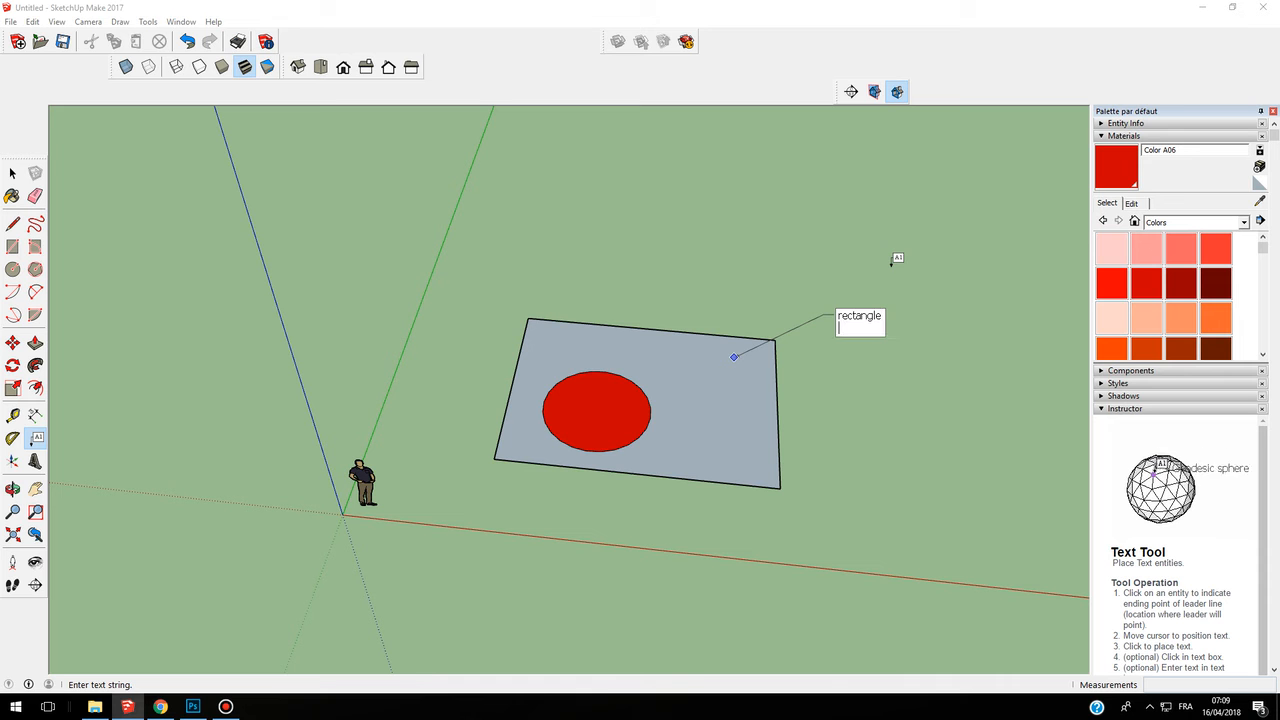
{"action": "left_click", "coordinate": [12, 174]}
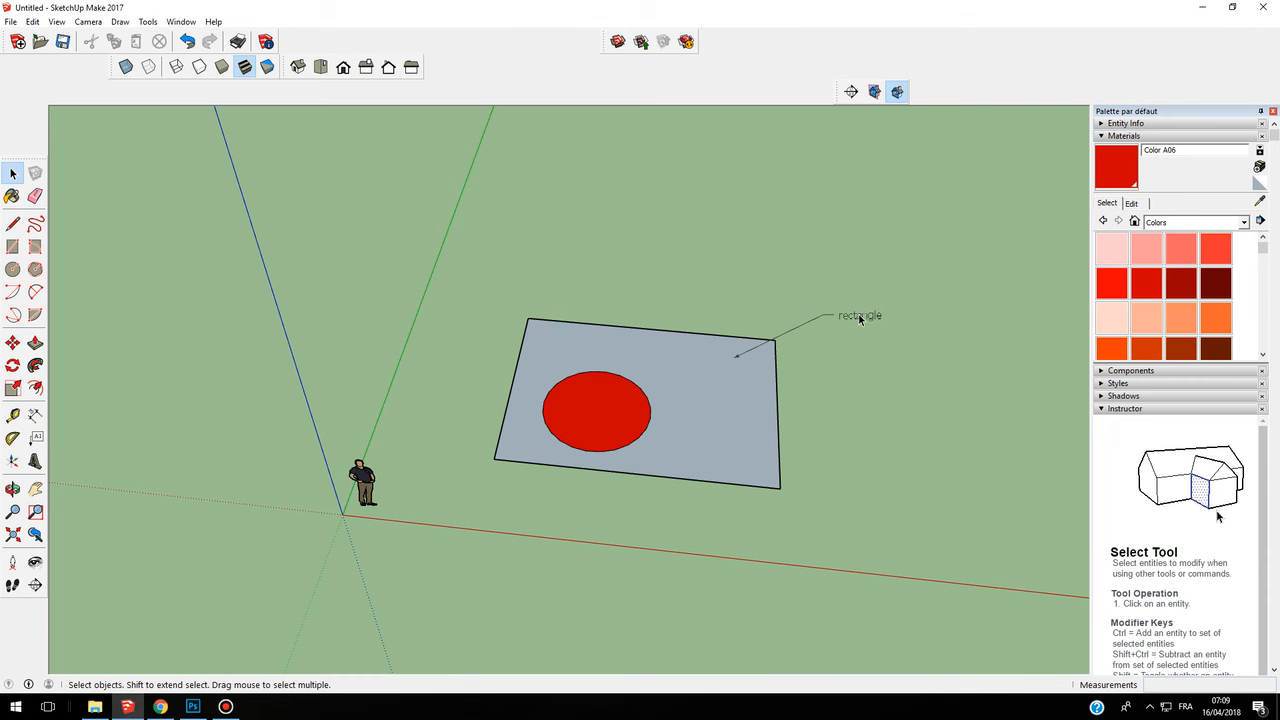
Attach a leader label to the red circle's face, place it outside the rectangle and set its text to "Circle".
{"action": "middle_click_drag", "start_coordinate": [729, 381], "coordinate": [586, 449]}
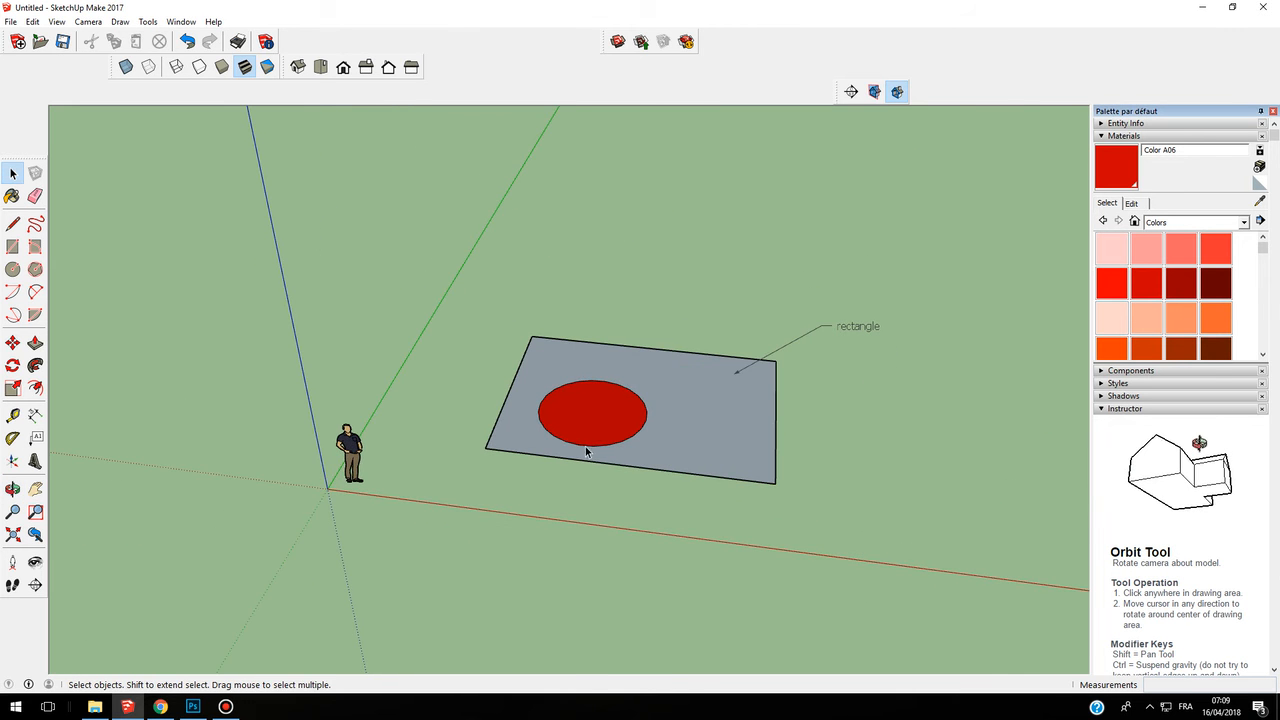
{"action": "middle_click_drag", "start_coordinate": [608, 366], "coordinate": [597, 408]}
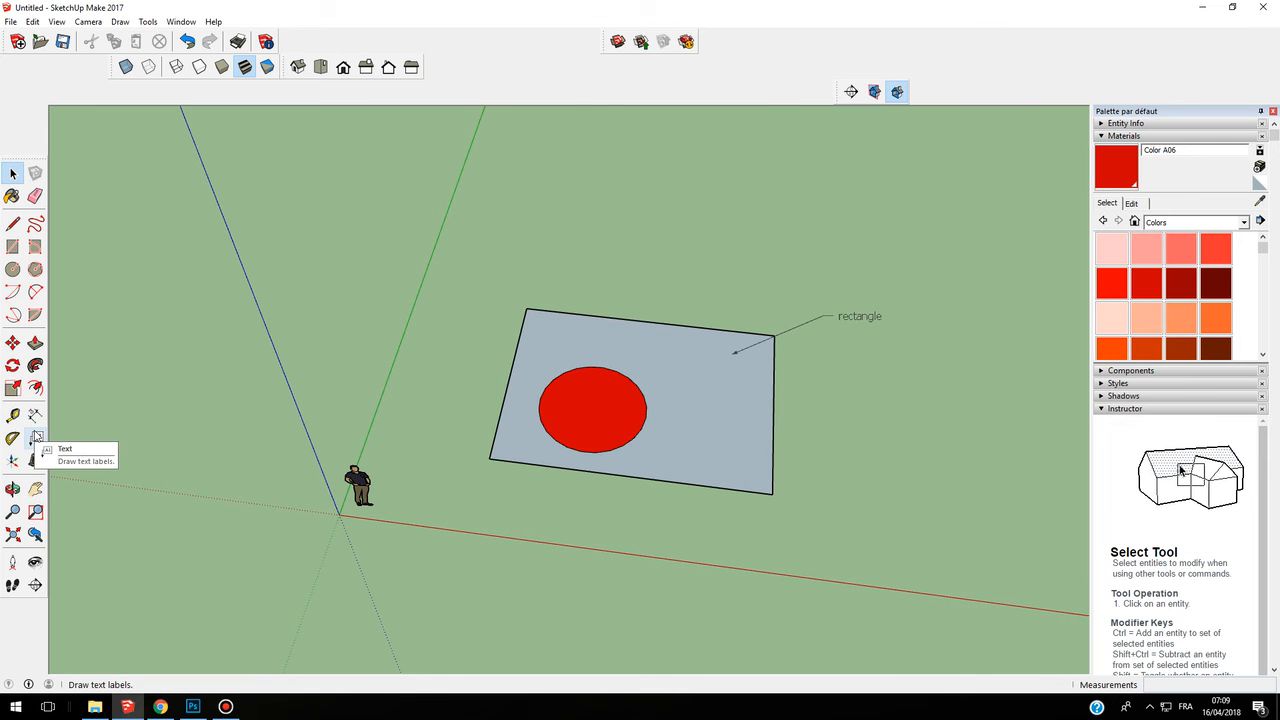
{"action": "left_click", "coordinate": [35, 437]}
{"action": "left_click", "coordinate": [566, 405]}
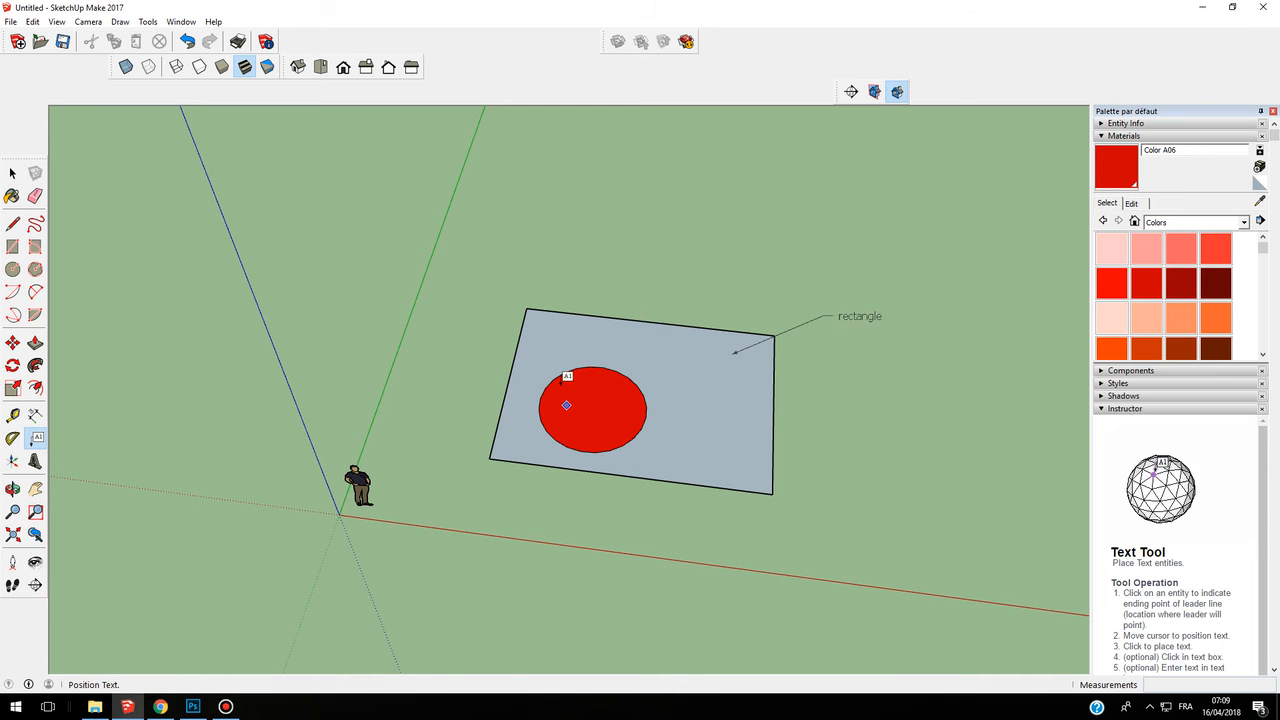
{"action": "left_click", "coordinate": [437, 349]}
{"action": "type", "text": "Circle"}
{"action": "key", "text": "Return"}
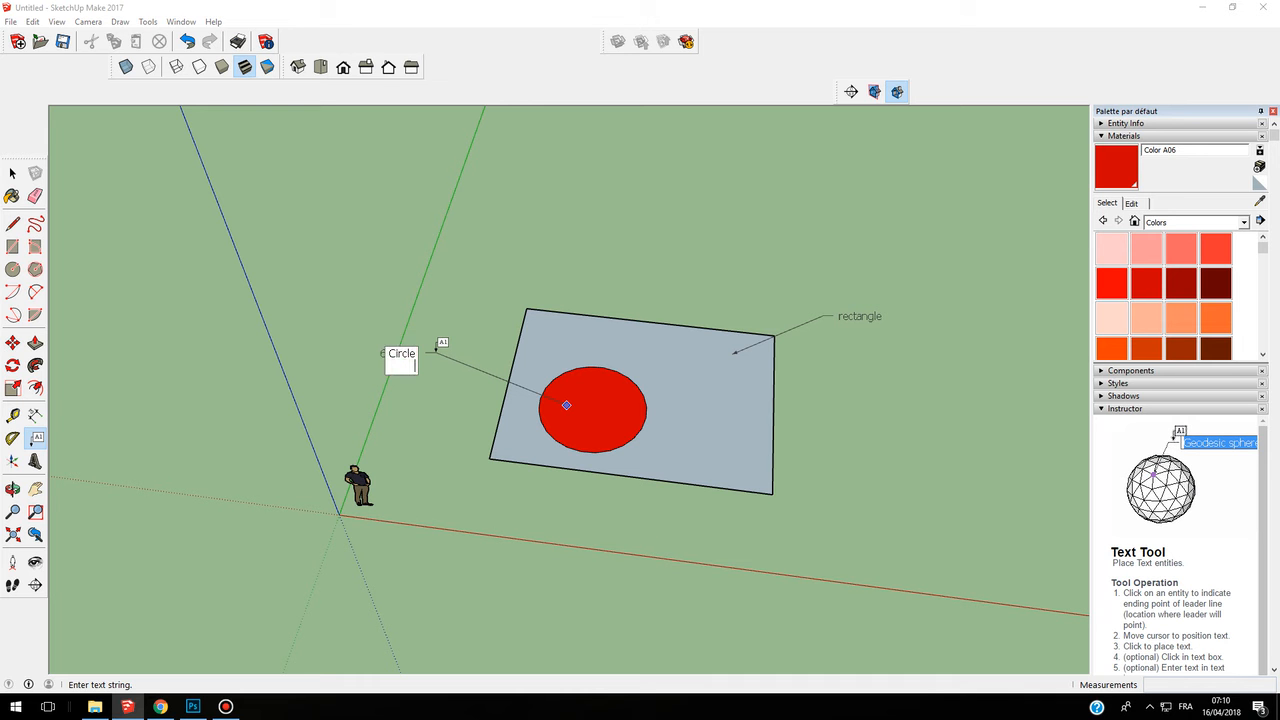
{"action": "left_click", "coordinate": [329, 191]}
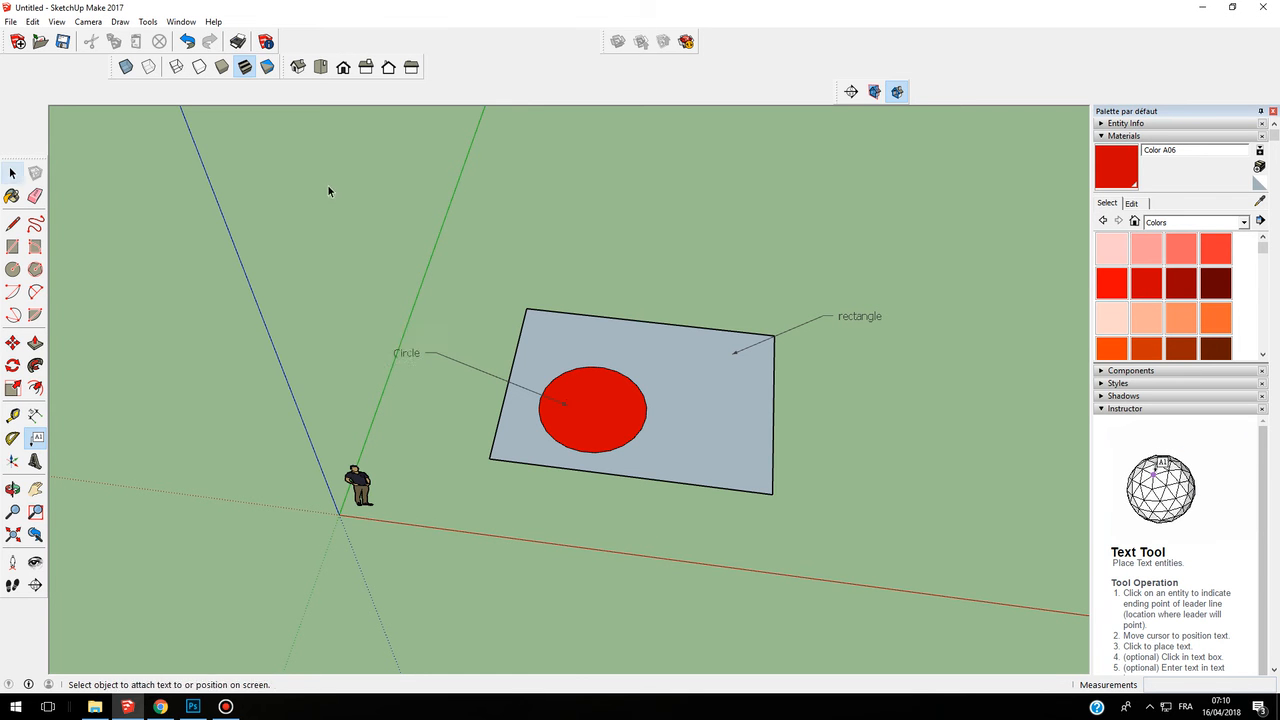
{"action": "key", "text": "space"}
Attach a leader label to a point on the circle's front edge and place it beside the rectangle with its default coordinate text.
{"action": "middle_click_drag", "start_coordinate": [697, 403], "coordinate": [434, 397]}
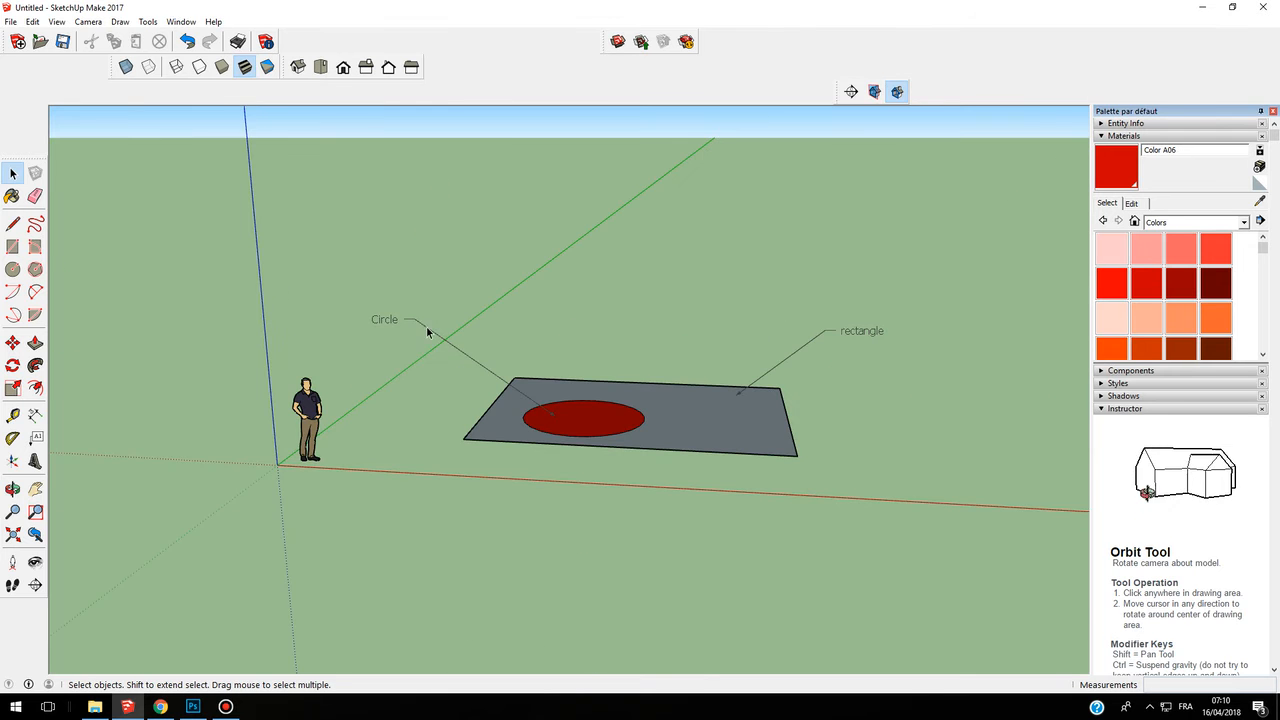
{"action": "middle_click_drag", "start_coordinate": [556, 382], "coordinate": [297, 329]}
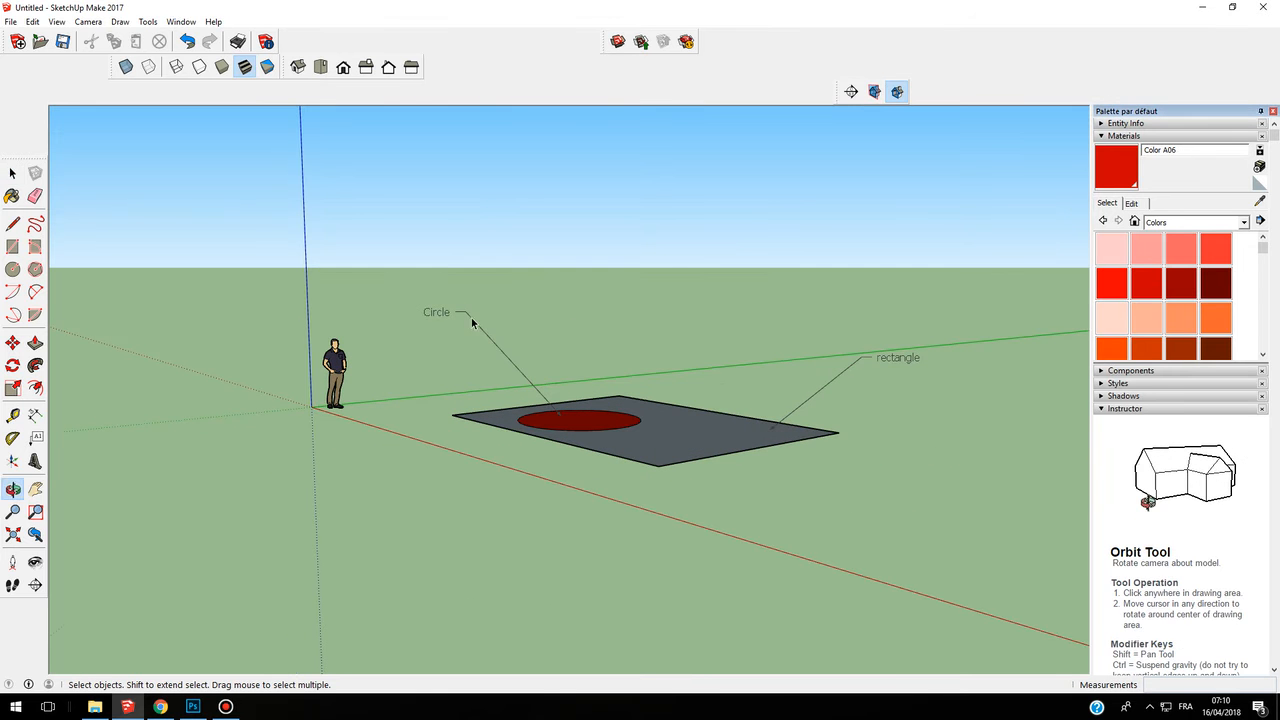
{"action": "middle_click_drag", "start_coordinate": [733, 447], "coordinate": [580, 410]}
{"action": "left_click", "coordinate": [35, 414]}
{"action": "scroll", "coordinate": [593, 420], "scroll_direction": "up", "scroll_amount": 3}
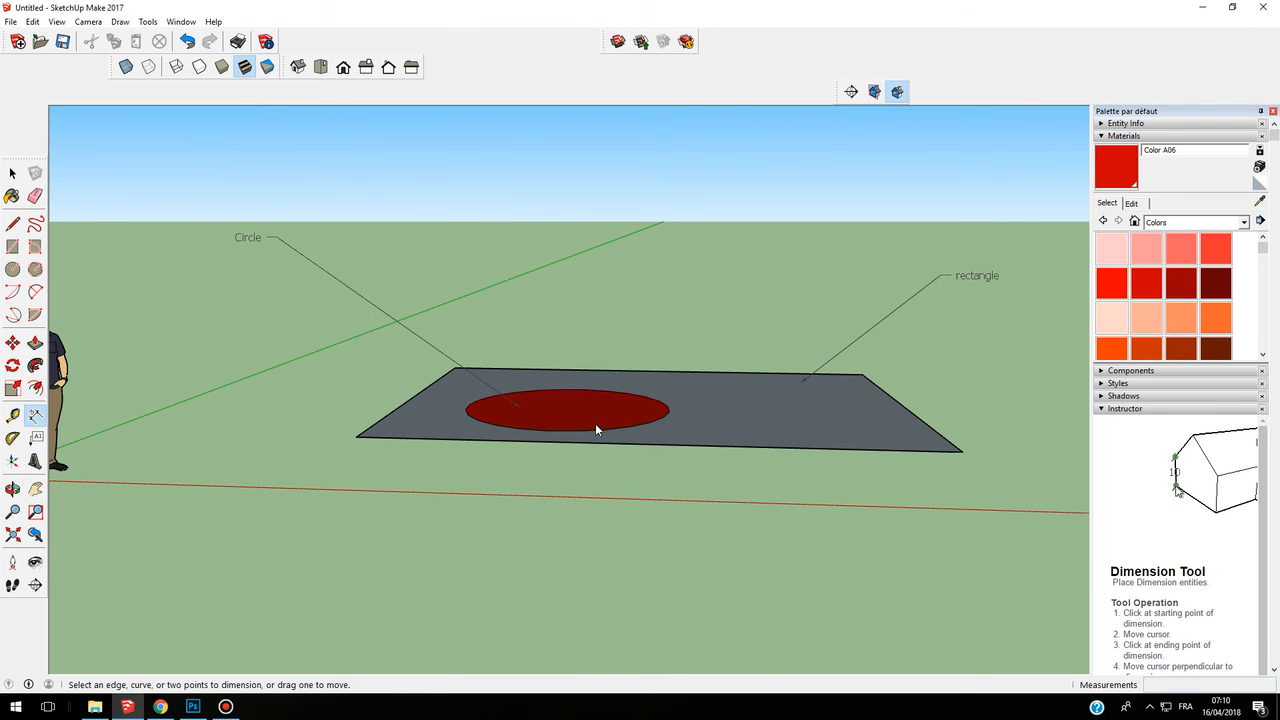
{"action": "left_click", "coordinate": [35, 437]}
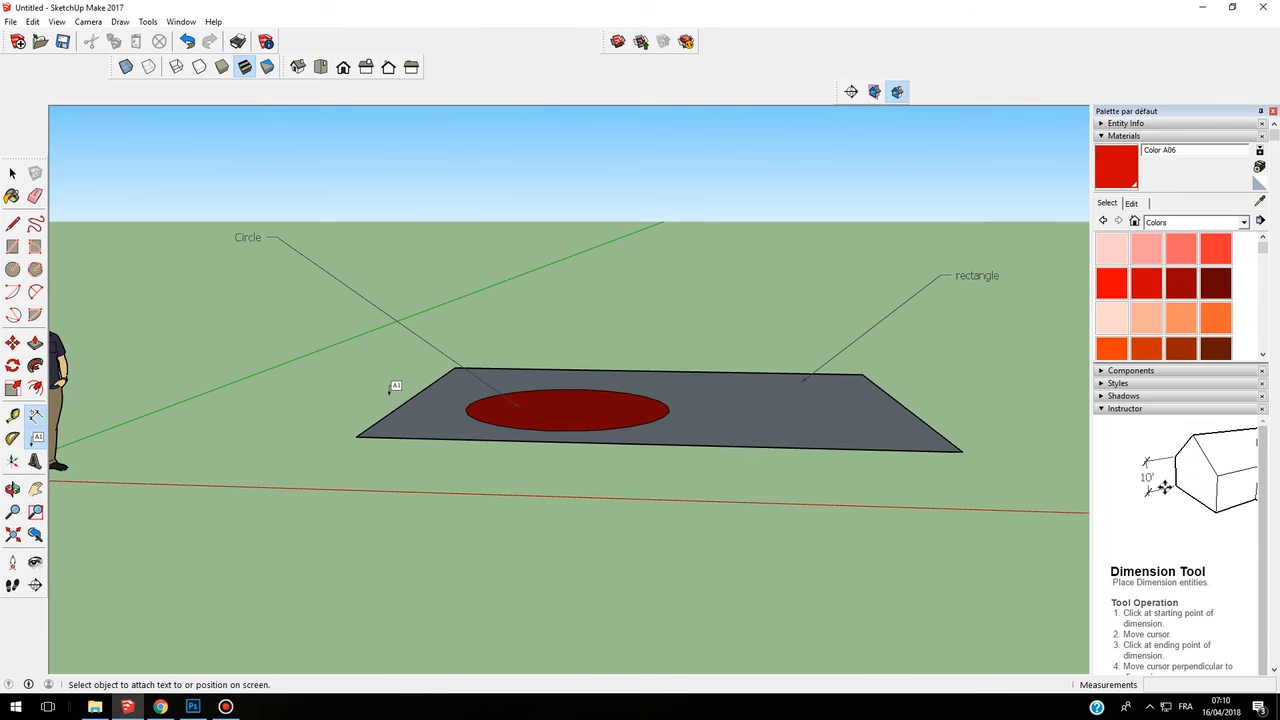
{"action": "left_click", "coordinate": [545, 430]}
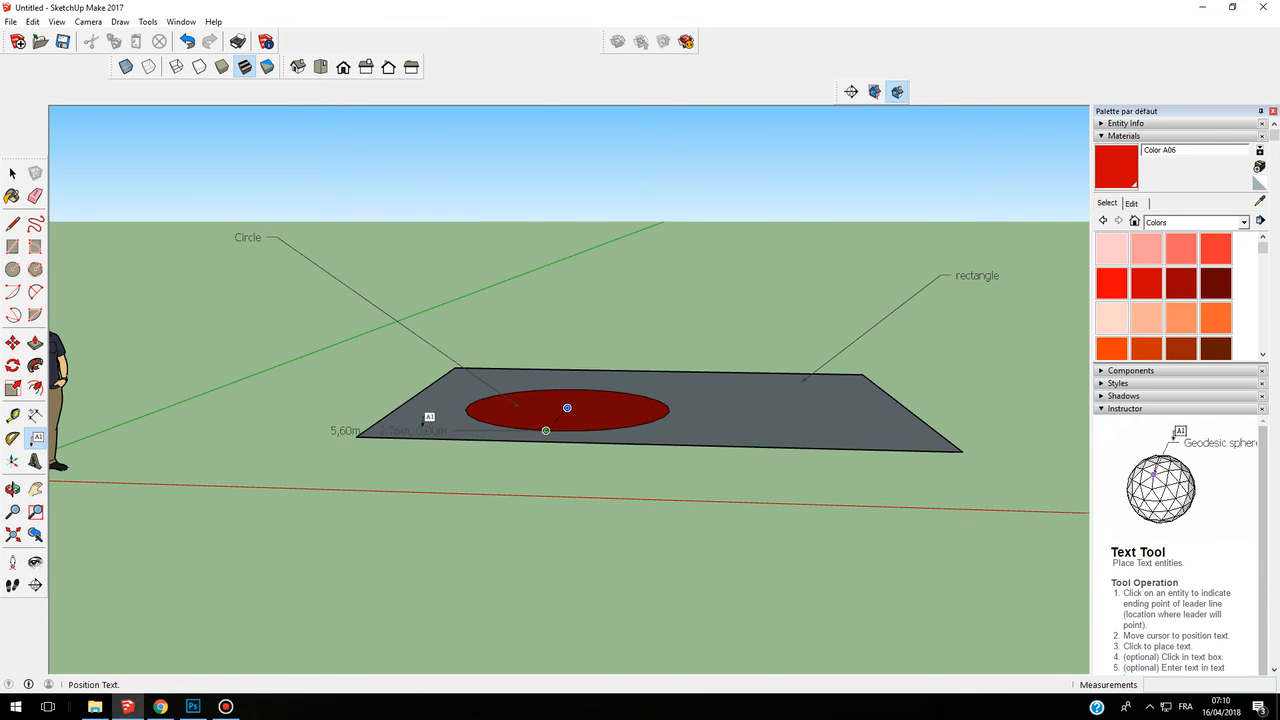
{"action": "middle_click_drag", "start_coordinate": [313, 412], "coordinate": [351, 369]}
{"action": "middle_click_drag", "start_coordinate": [334, 417], "coordinate": [341, 400]}
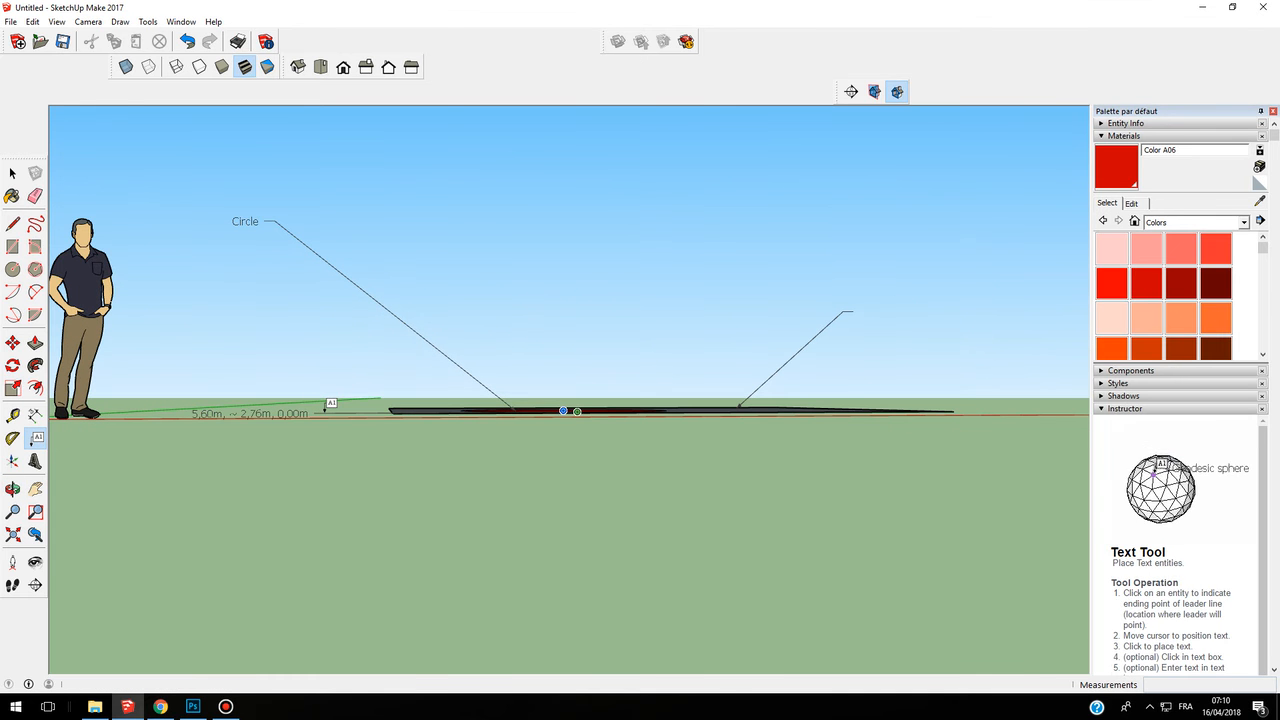
{"action": "middle_click_drag", "start_coordinate": [323, 410], "coordinate": [210, 568]}
{"action": "left_click", "coordinate": [323, 410]}
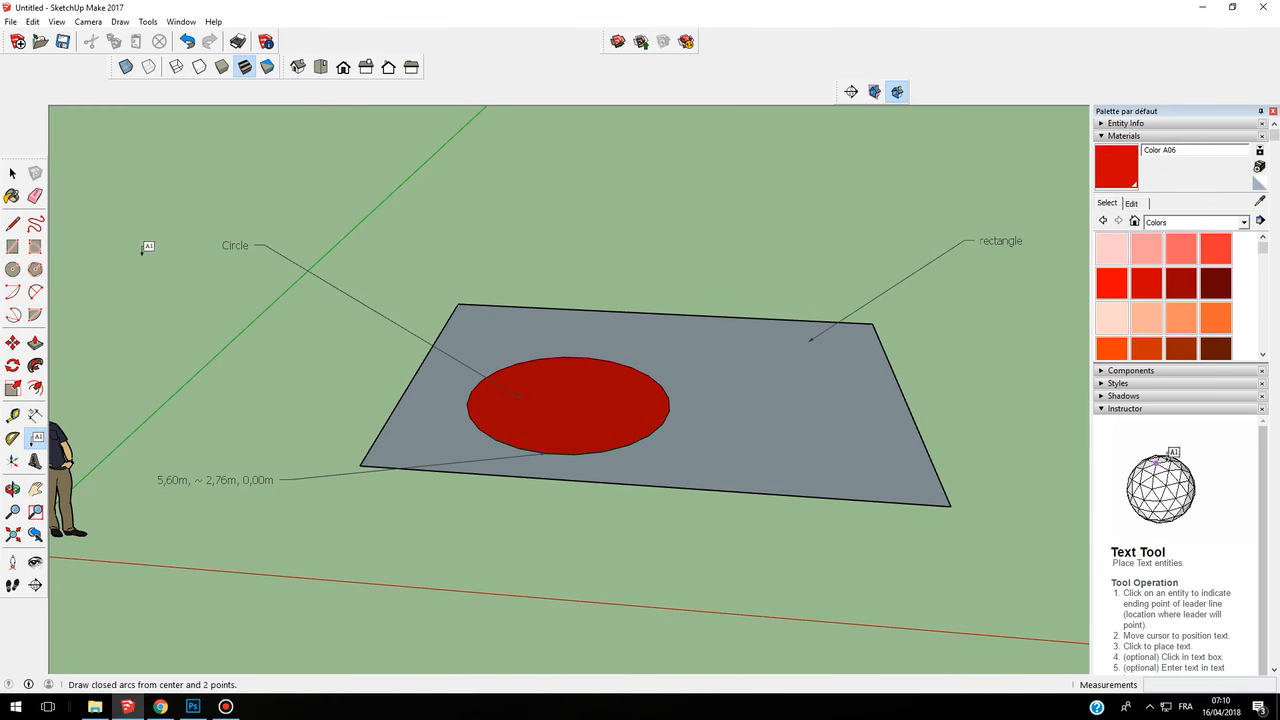
Undo the three text labels attached to the circle and the rectangle.
{"action": "left_click", "coordinate": [188, 41]}
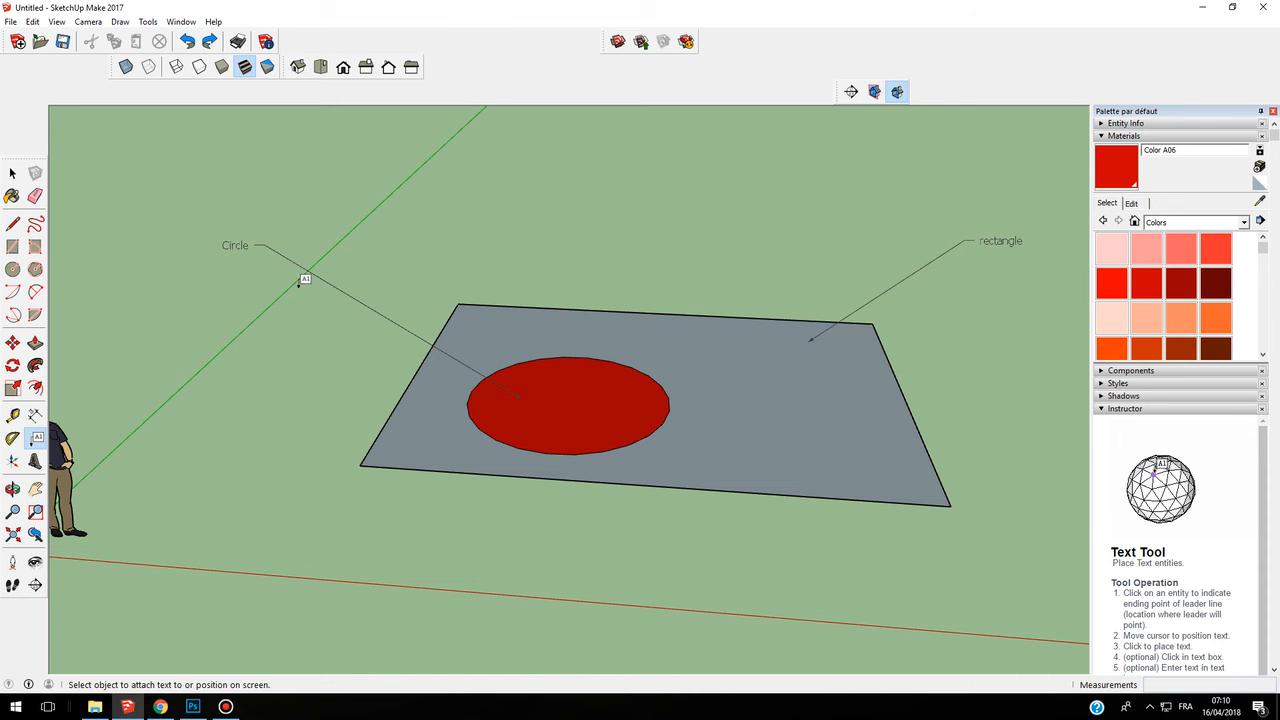
{"action": "key", "text": "ctrl+z"}
{"action": "key", "text": "ctrl+z"}
{"action": "left_click", "coordinate": [12, 173]}
{"action": "left_click_drag", "start_coordinate": [450, 262], "coordinate": [382, 300]}
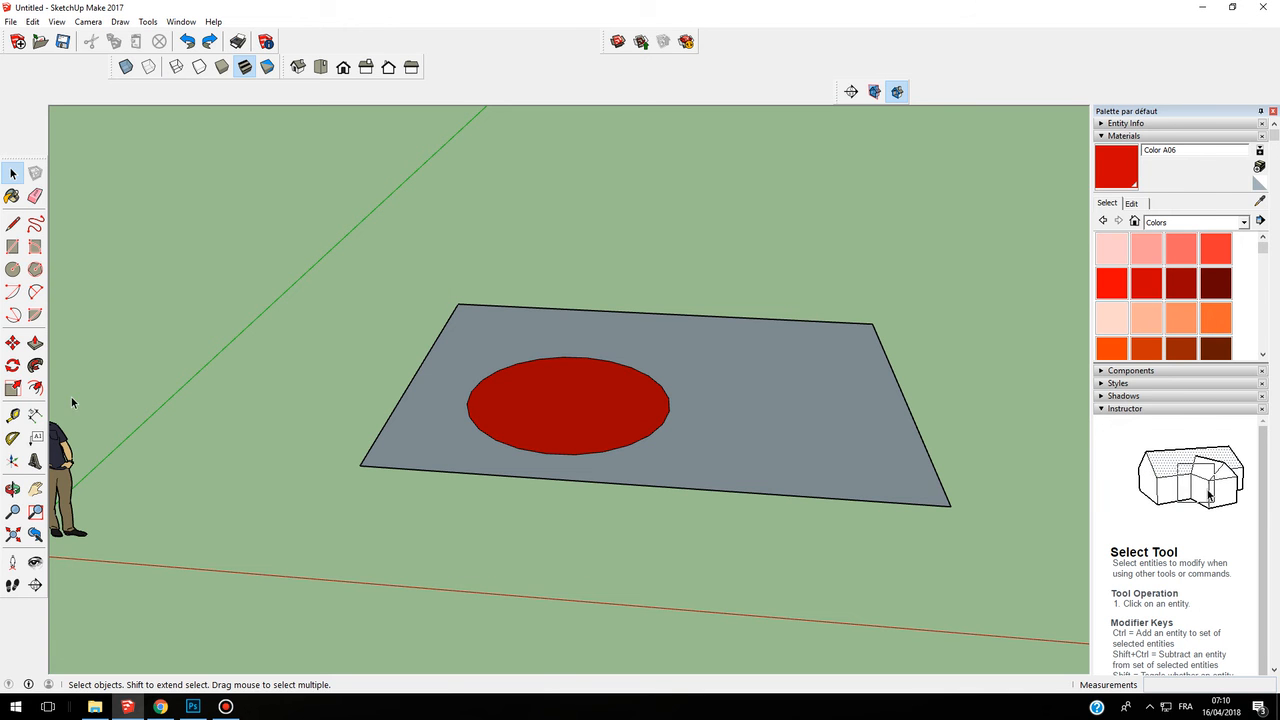
Start a 3D text, enter "Circle" as its wording and set its alignment to Center.
{"action": "left_click", "coordinate": [35, 459]}
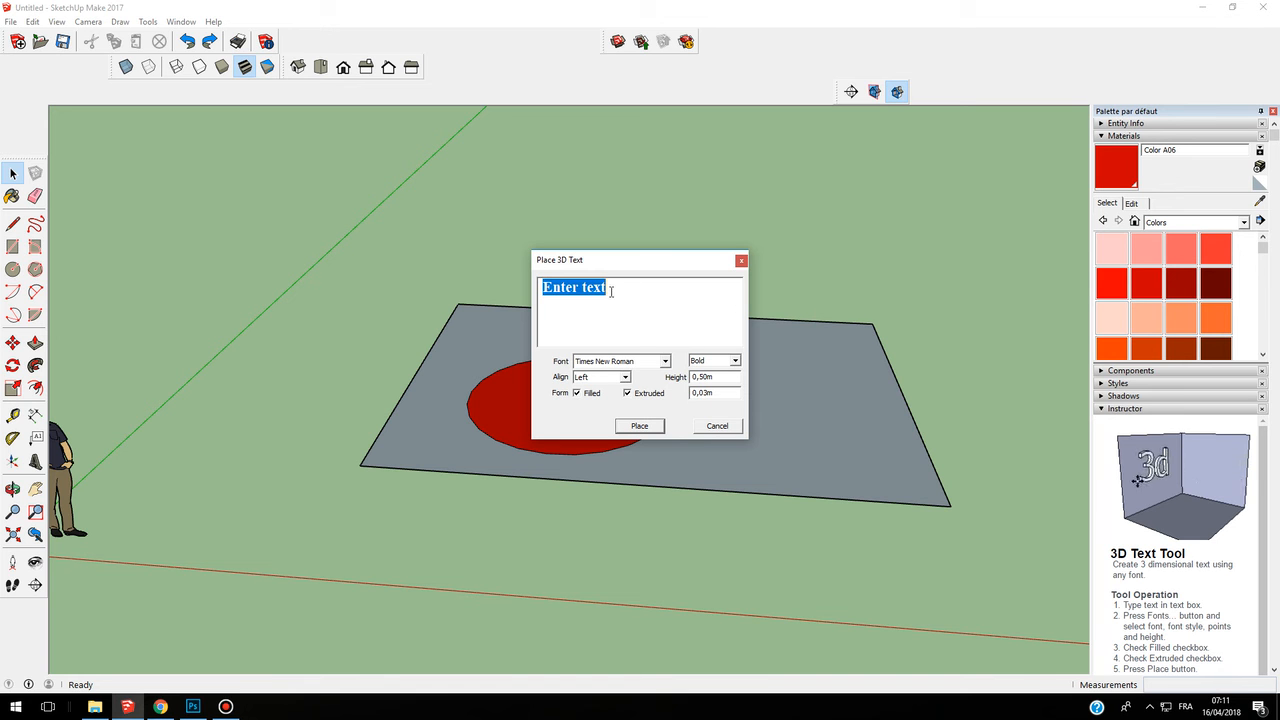
{"action": "key", "text": "BackSpace"}
{"action": "type", "text": "Circle"}
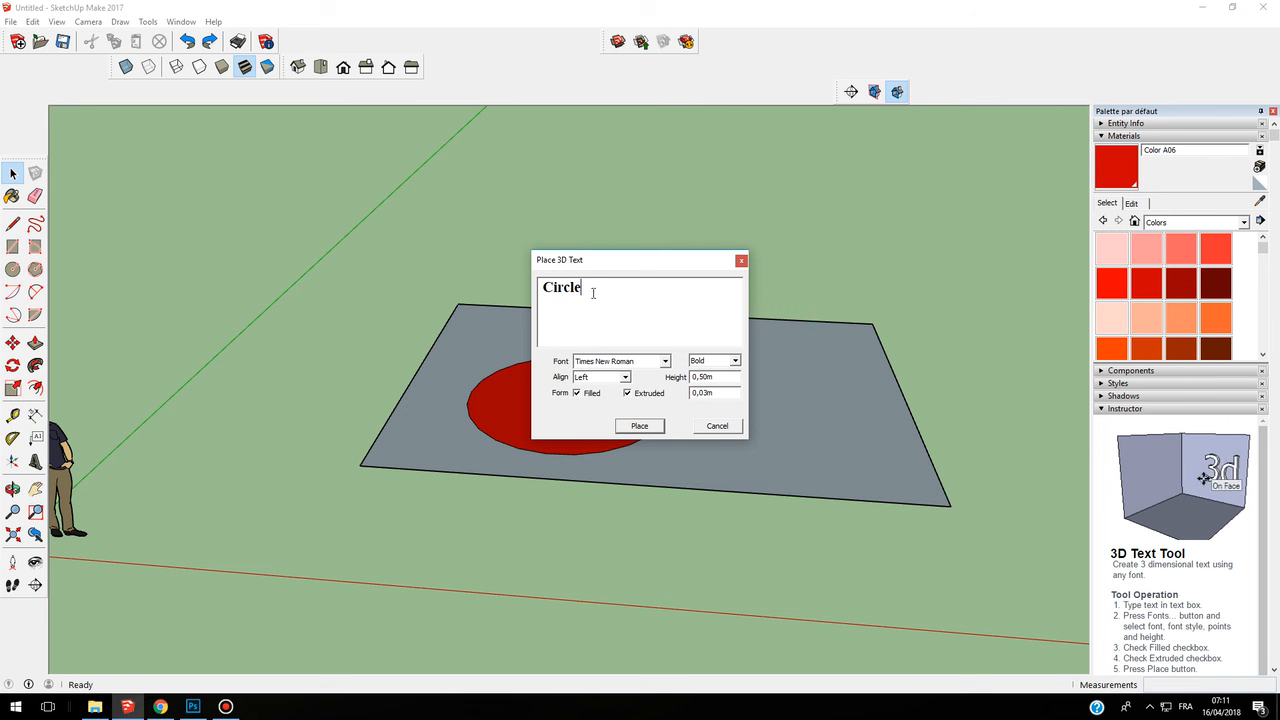
{"action": "left_click", "coordinate": [618, 365]}
{"action": "left_click", "coordinate": [620, 373]}
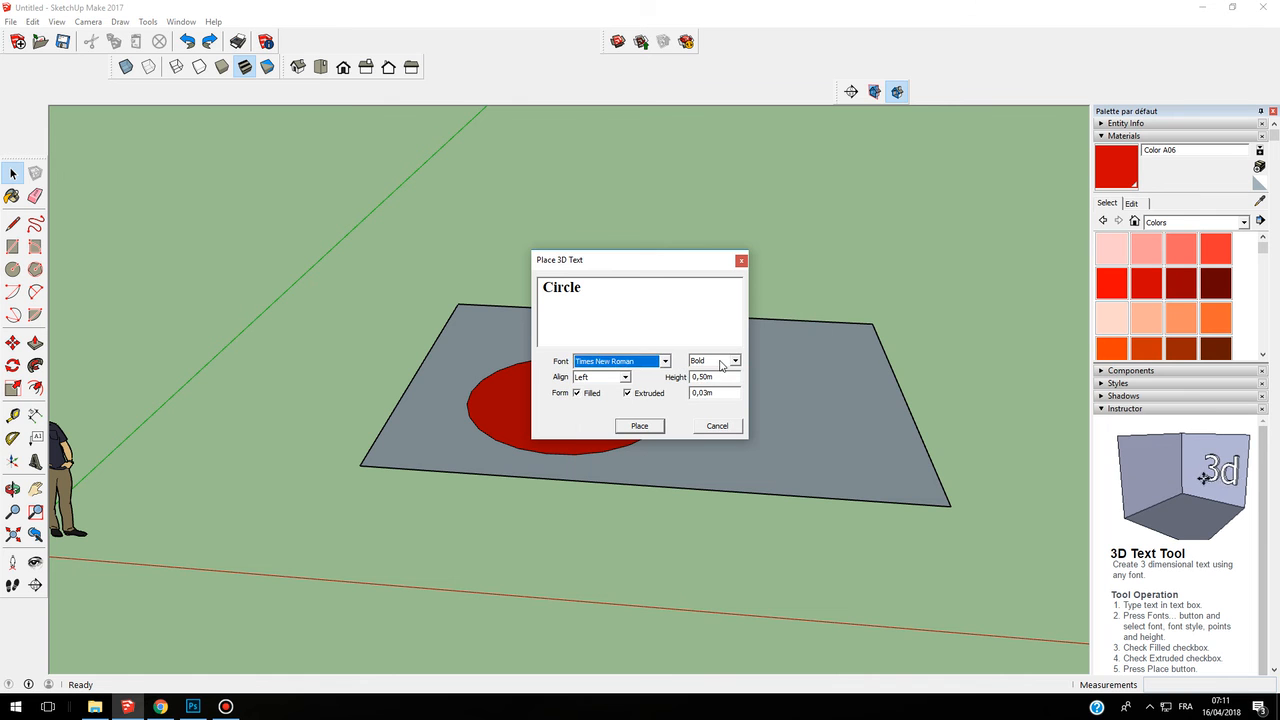
{"action": "left_click", "coordinate": [720, 362]}
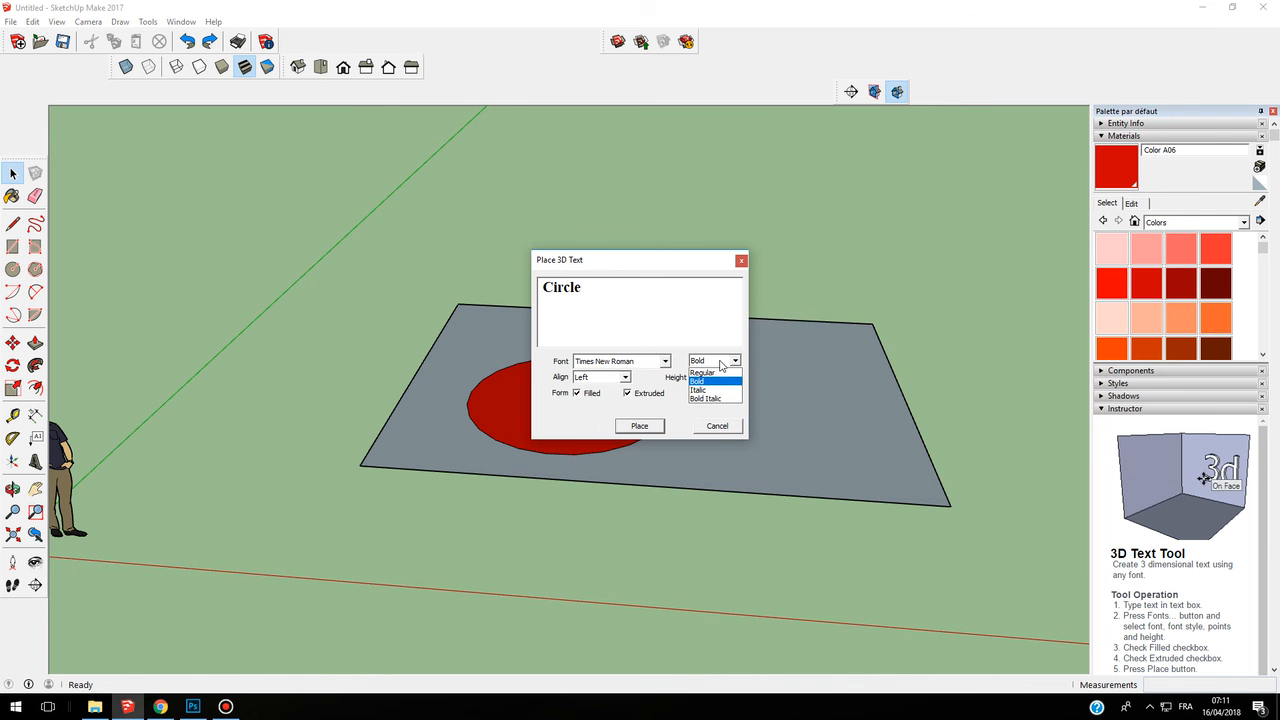
{"action": "left_click", "coordinate": [625, 379]}
{"action": "left_click", "coordinate": [624, 379]}
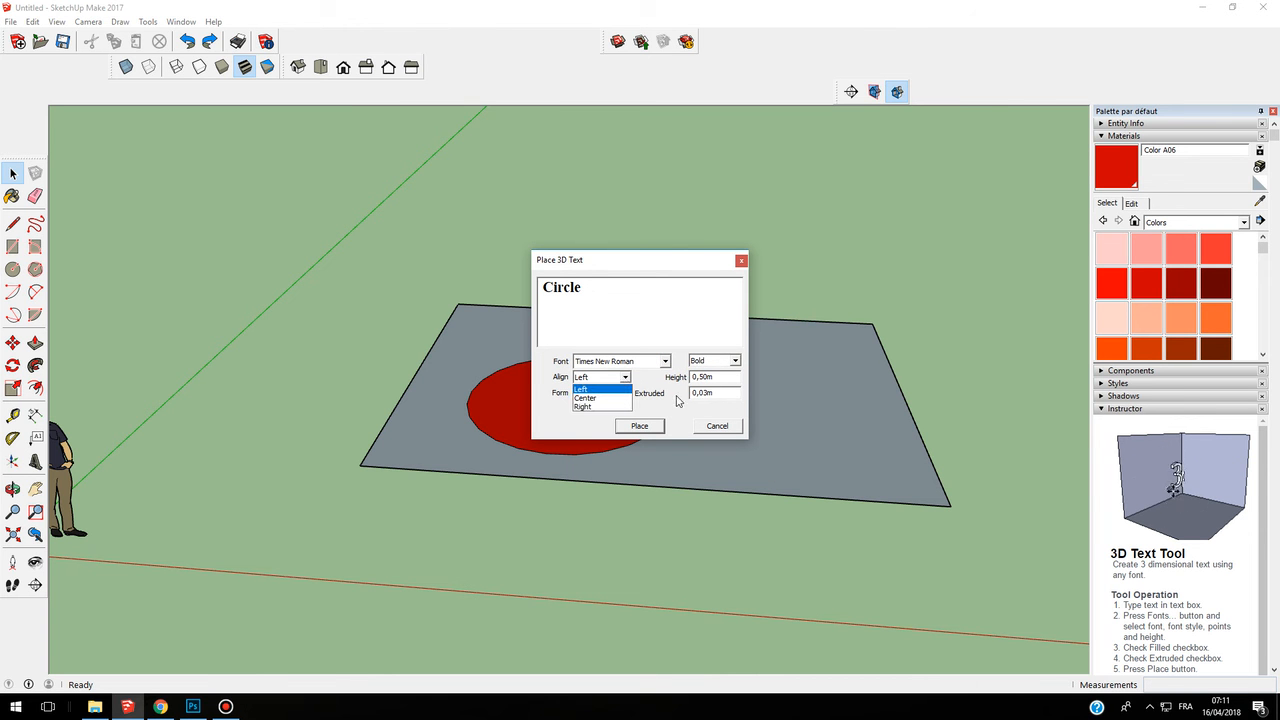
{"action": "left_click", "coordinate": [625, 379]}
{"action": "left_click", "coordinate": [605, 381]}
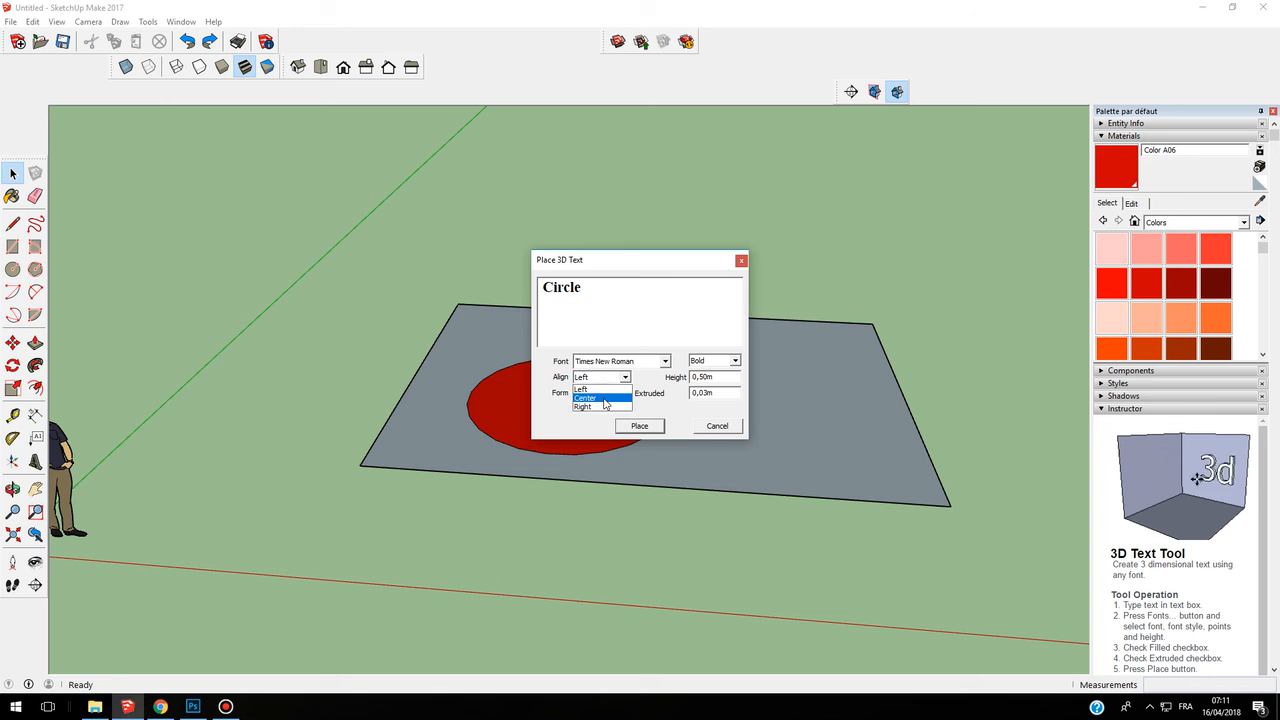
{"action": "left_click", "coordinate": [605, 399]}
Set the 3D text's font to Verdana Pro Black and its style to Bold Italic.
{"action": "left_click", "coordinate": [643, 362]}
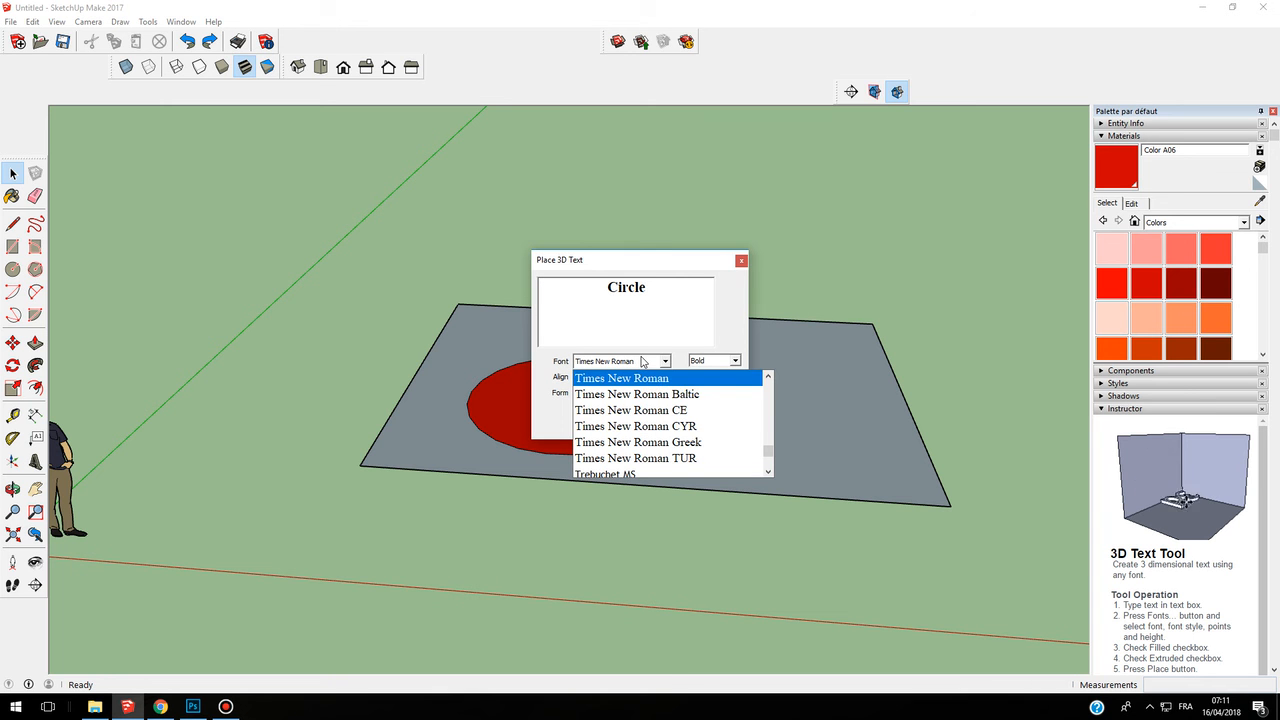
{"action": "scroll", "coordinate": [645, 415], "scroll_direction": "down", "scroll_amount": 2}
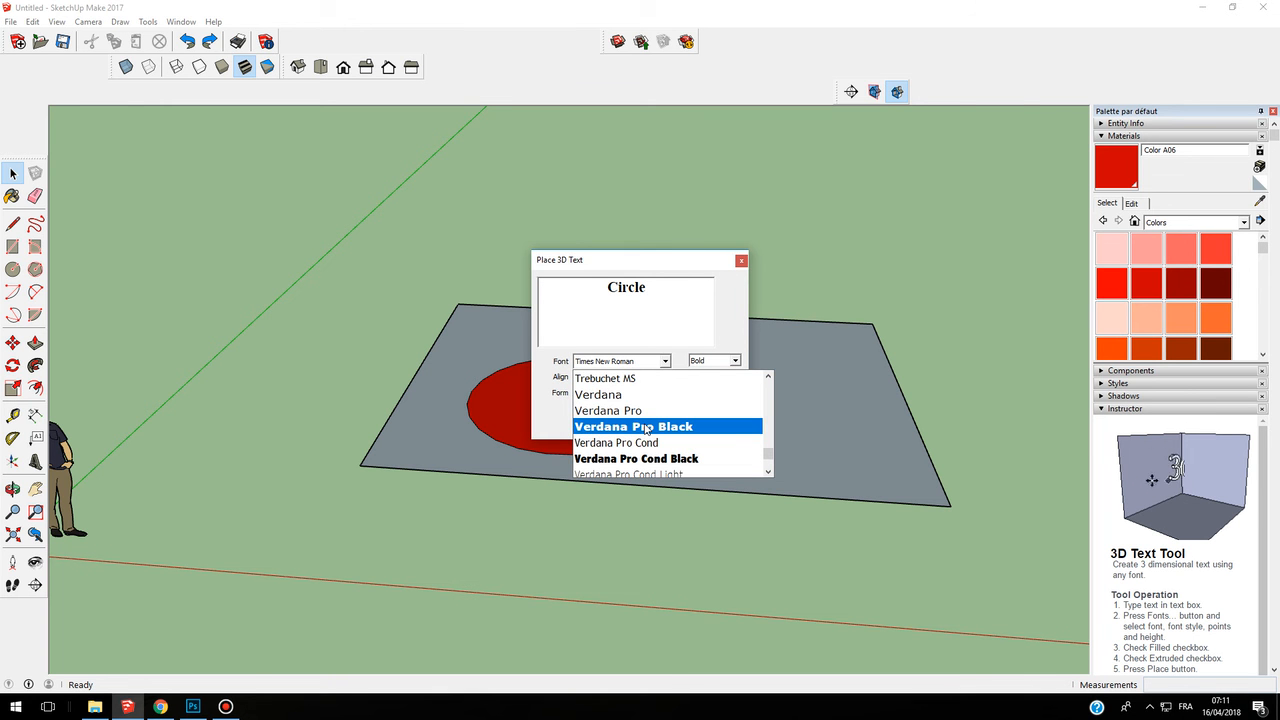
{"action": "left_click", "coordinate": [645, 427]}
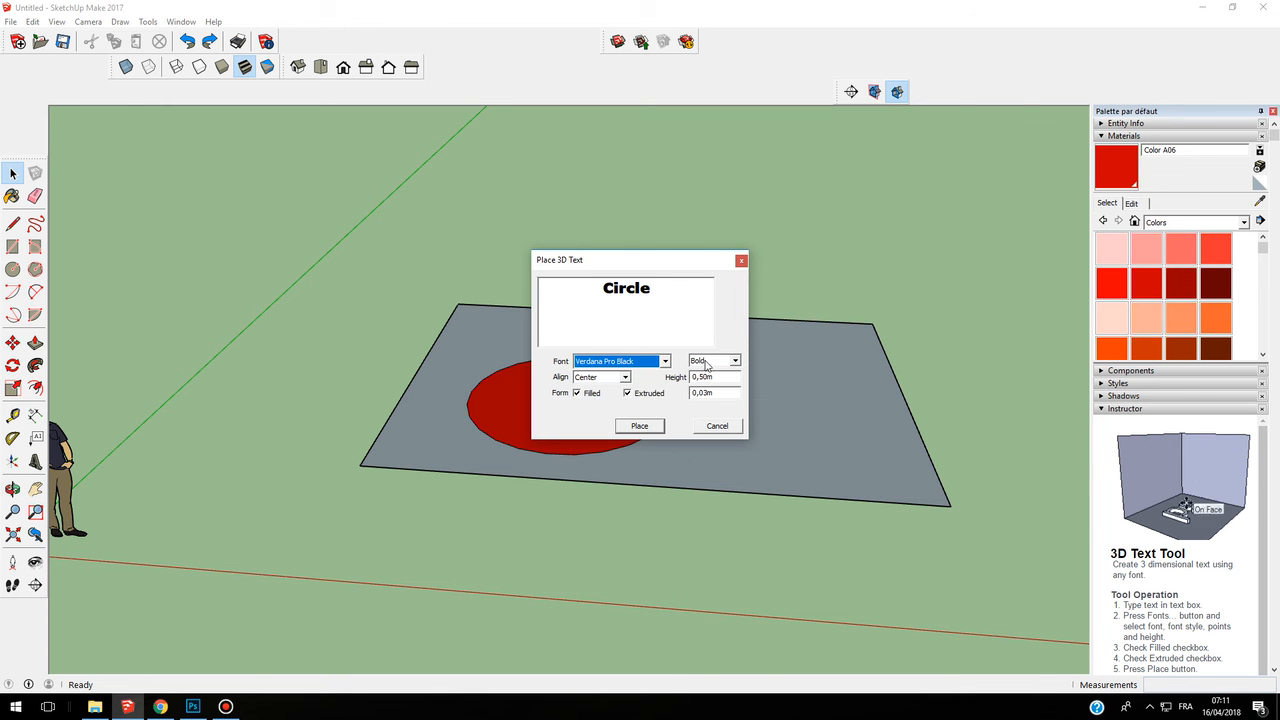
{"action": "left_click", "coordinate": [712, 361]}
{"action": "left_click", "coordinate": [712, 381]}
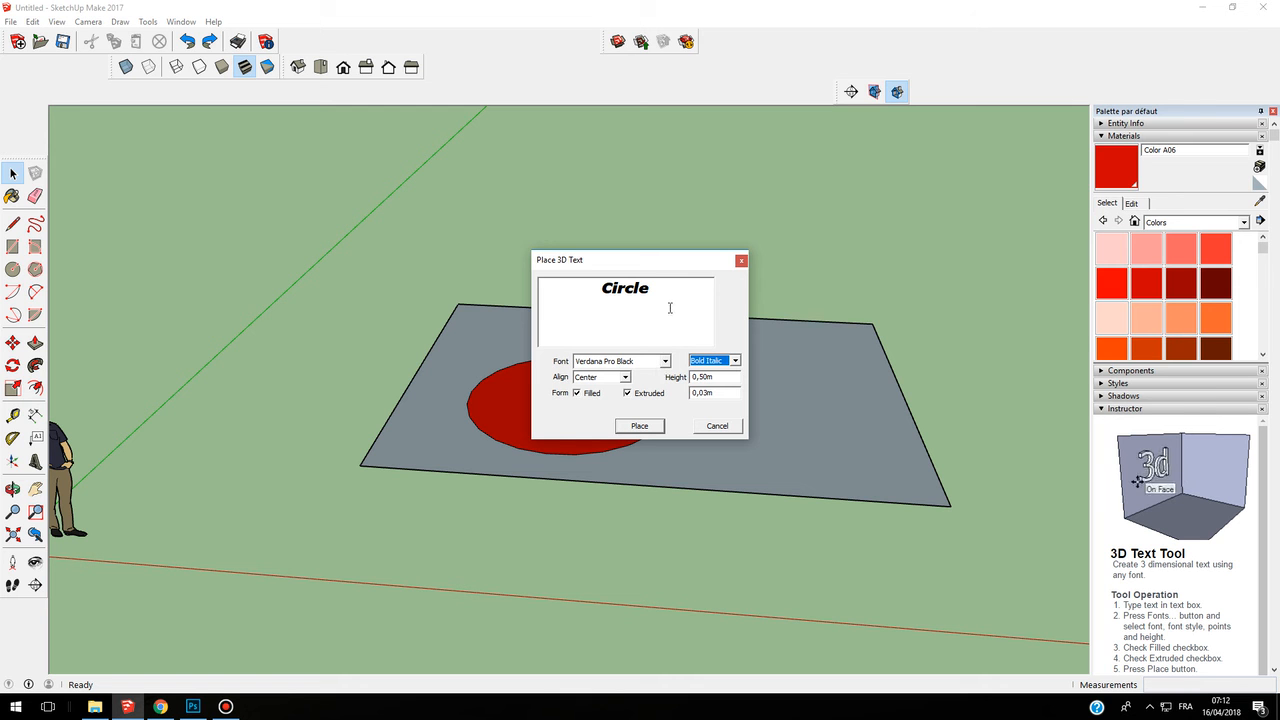
Place the 3D text flat on the red circle's face, slightly above its centre.
{"action": "left_click_drag", "start_coordinate": [643, 261], "coordinate": [813, 240]}
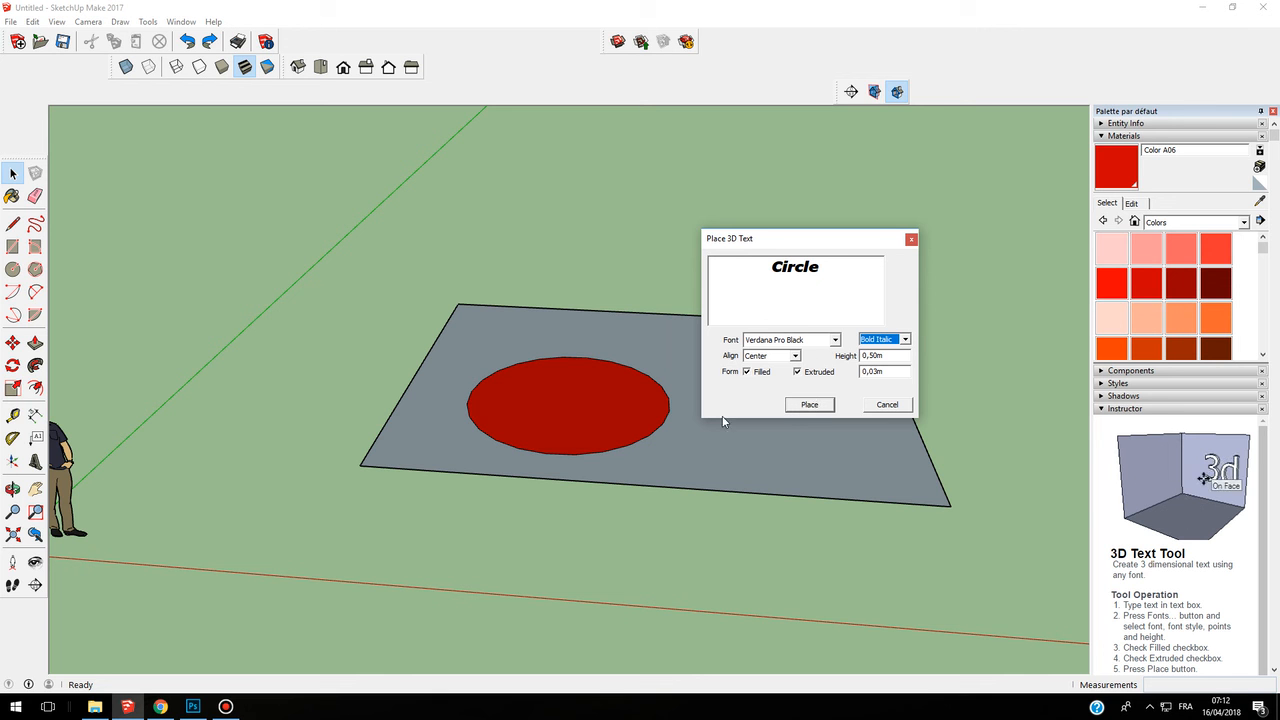
{"action": "left_click", "coordinate": [809, 405]}
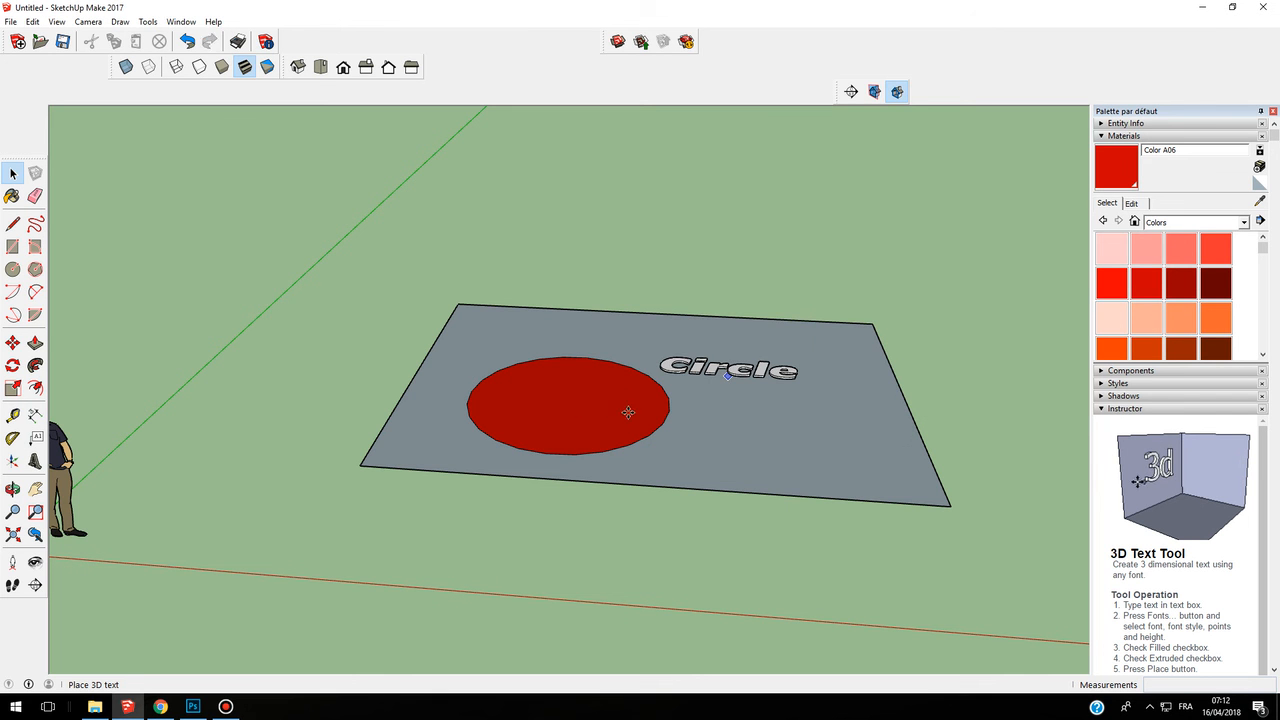
{"action": "middle_click_drag", "start_coordinate": [571, 426], "coordinate": [530, 392]}
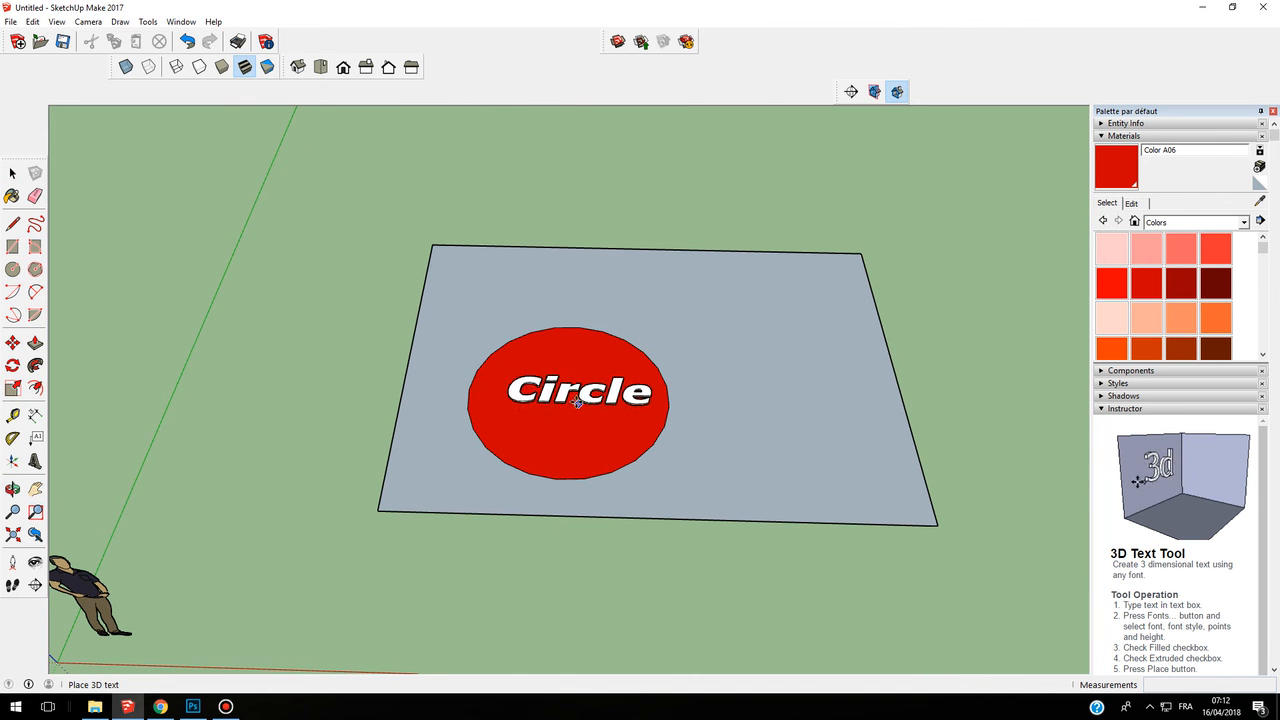
{"action": "middle_click_drag", "start_coordinate": [575, 405], "coordinate": [569, 330]}
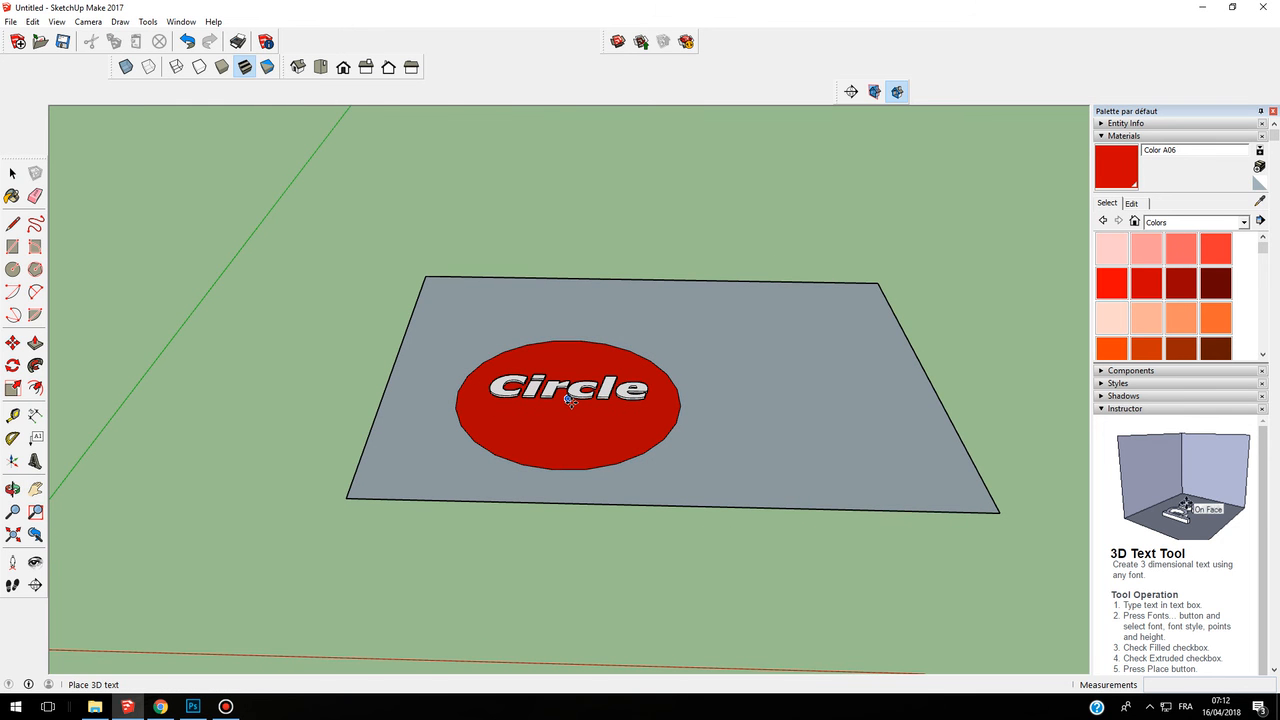
{"action": "left_click", "coordinate": [576, 412]}
{"action": "middle_click_drag", "start_coordinate": [585, 416], "coordinate": [590, 500]}
{"action": "scroll", "coordinate": [615, 400], "scroll_direction": "up", "scroll_amount": 3}
{"action": "left_click", "coordinate": [13, 174]}
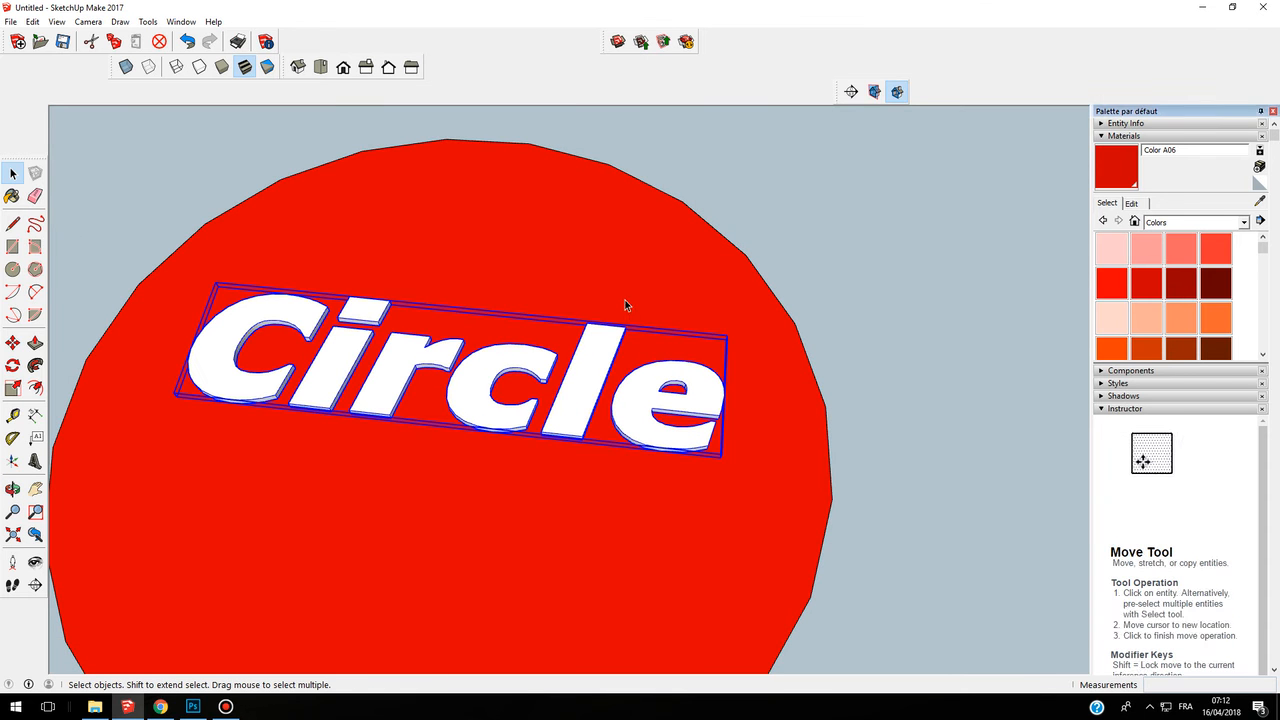
Select the "Circle" 3D text and stretch it upward along the blue axis to make the letters several times thicker.
{"action": "left_click", "coordinate": [885, 328]}
{"action": "left_click", "coordinate": [610, 386]}
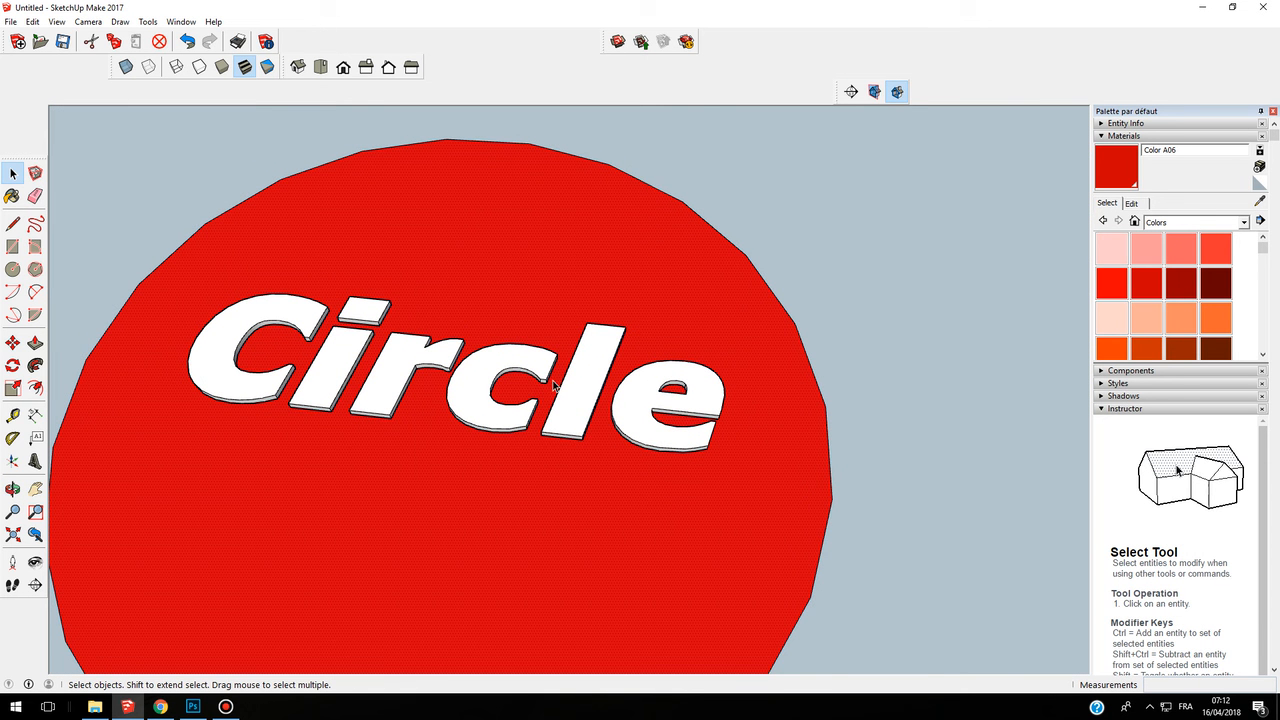
{"action": "left_click", "coordinate": [626, 389]}
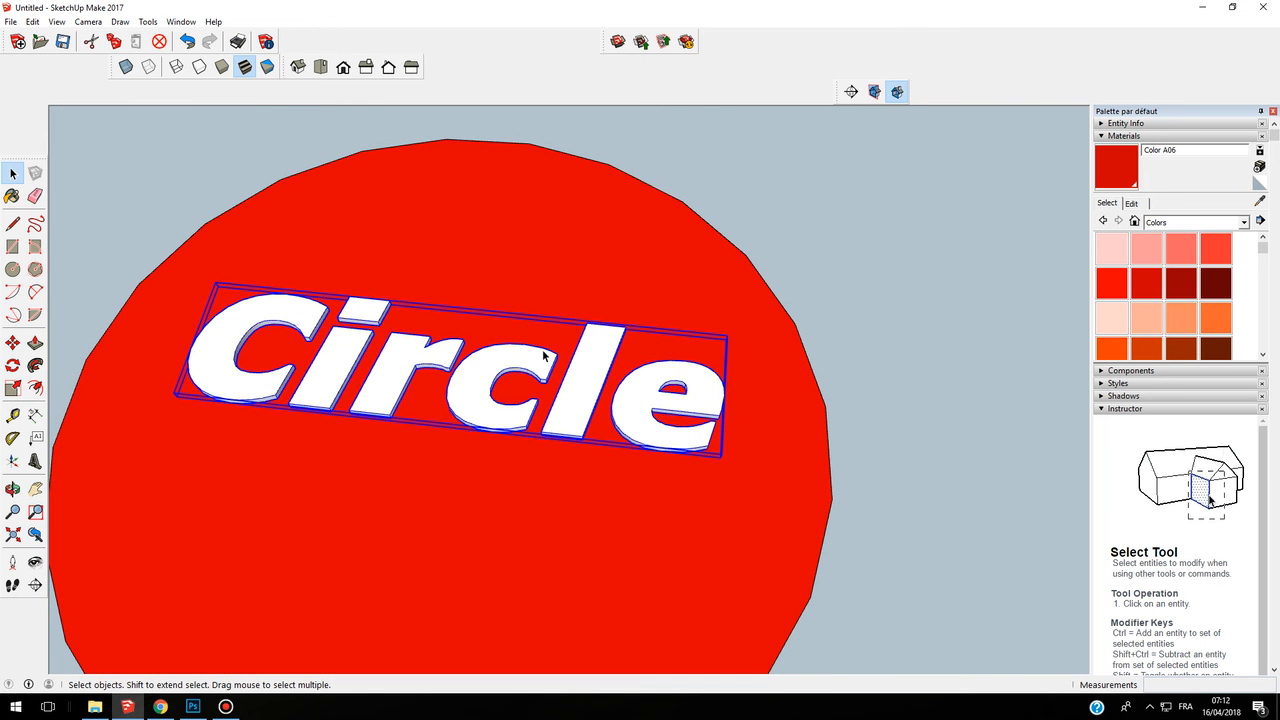
{"action": "scroll", "coordinate": [313, 375], "scroll_direction": "down", "scroll_amount": 5}
{"action": "middle_click_drag", "start_coordinate": [389, 403], "coordinate": [455, 376]}
{"action": "scroll", "coordinate": [474, 379], "scroll_direction": "up", "scroll_amount": 3}
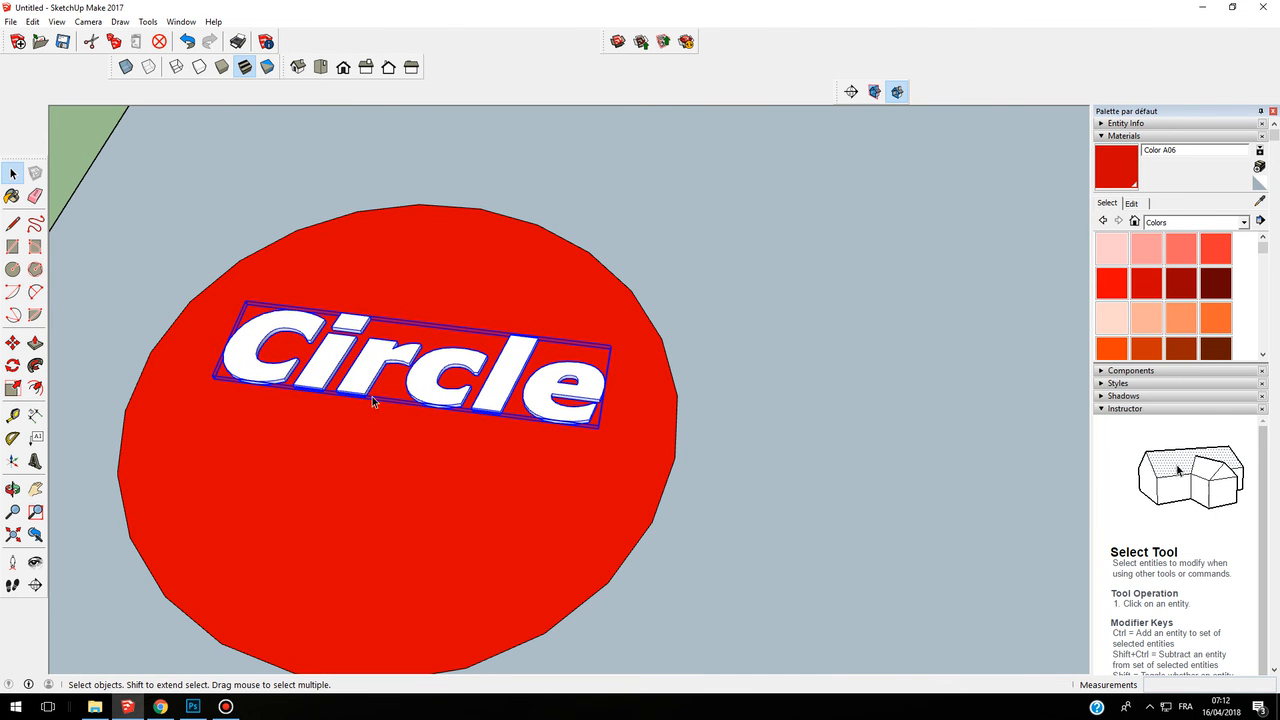
{"action": "middle_click_drag", "start_coordinate": [546, 384], "coordinate": [346, 363]}
{"action": "scroll", "coordinate": [504, 350], "scroll_direction": "up", "scroll_amount": 3}
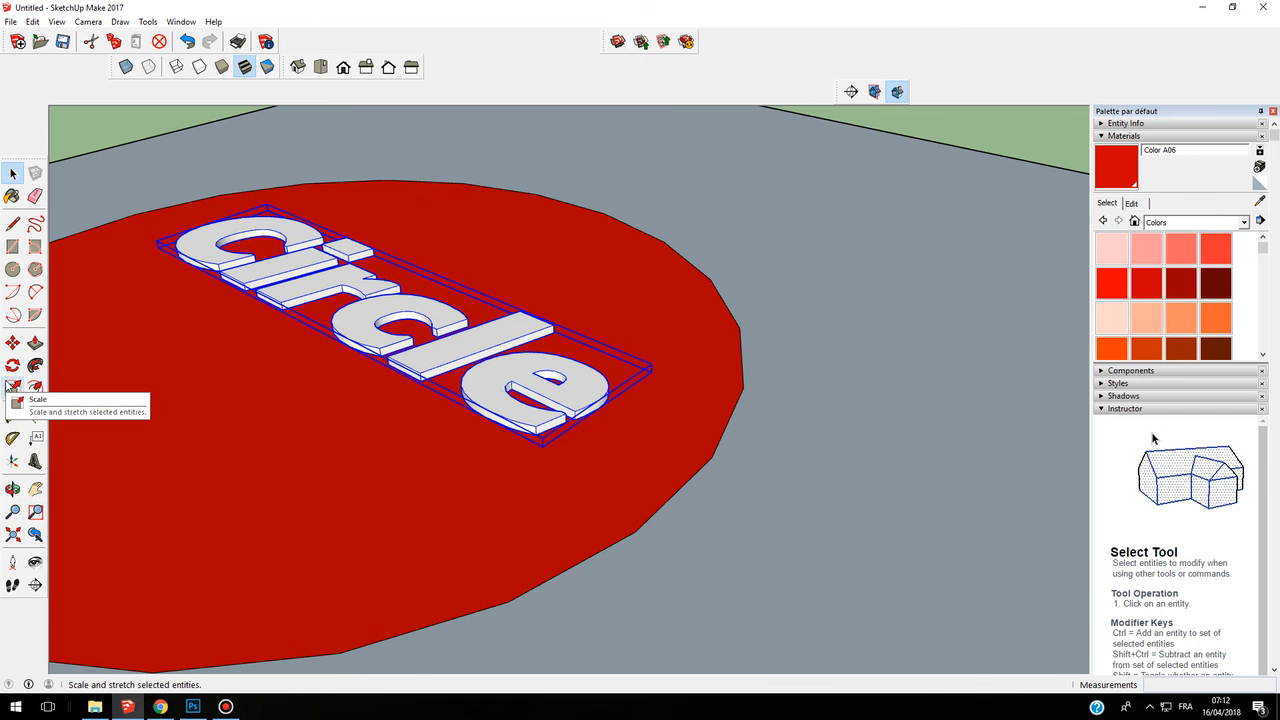
{"action": "left_click", "coordinate": [24, 388]}
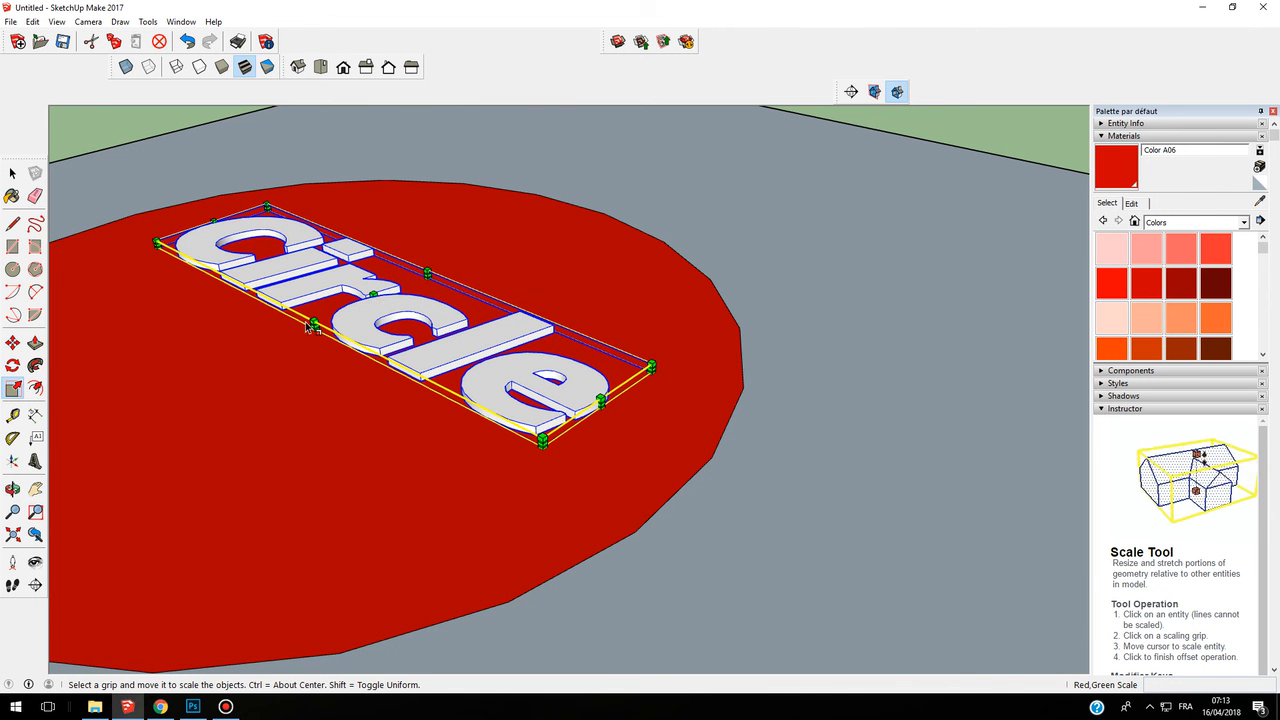
{"action": "scroll", "coordinate": [377, 317], "scroll_direction": "up", "scroll_amount": 4}
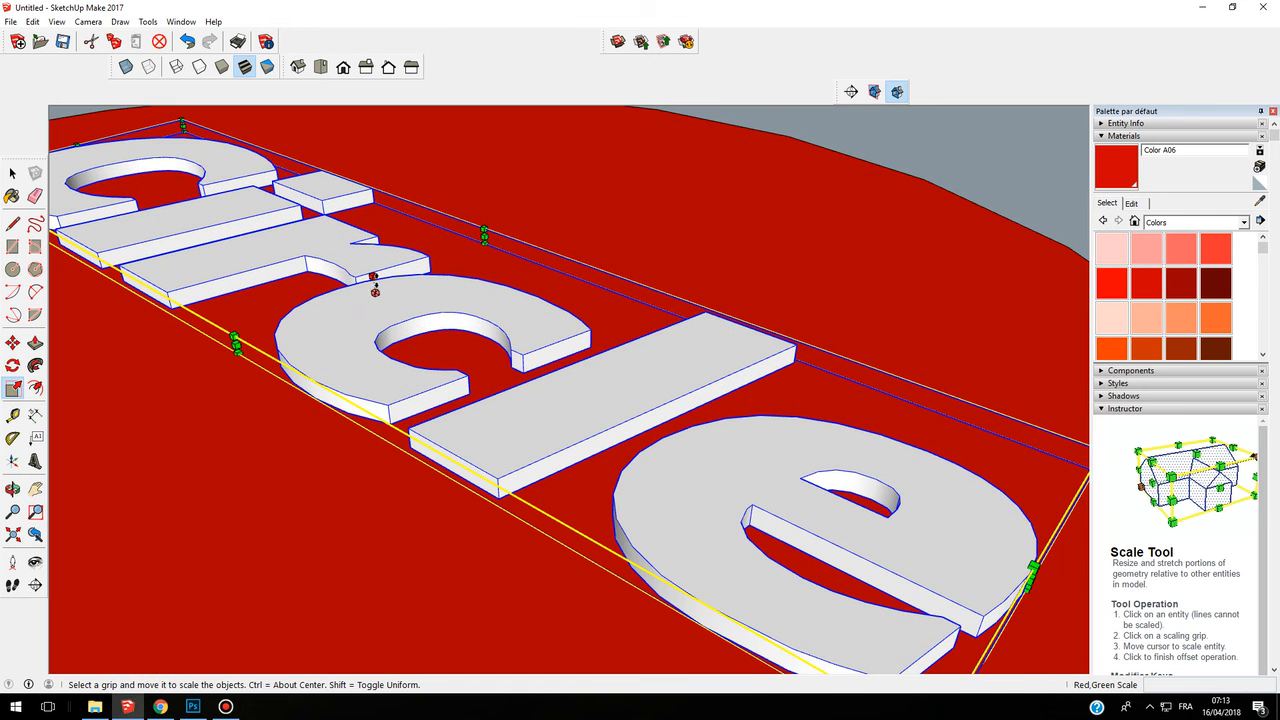
{"action": "scroll", "coordinate": [446, 351], "scroll_direction": "down", "scroll_amount": 5}
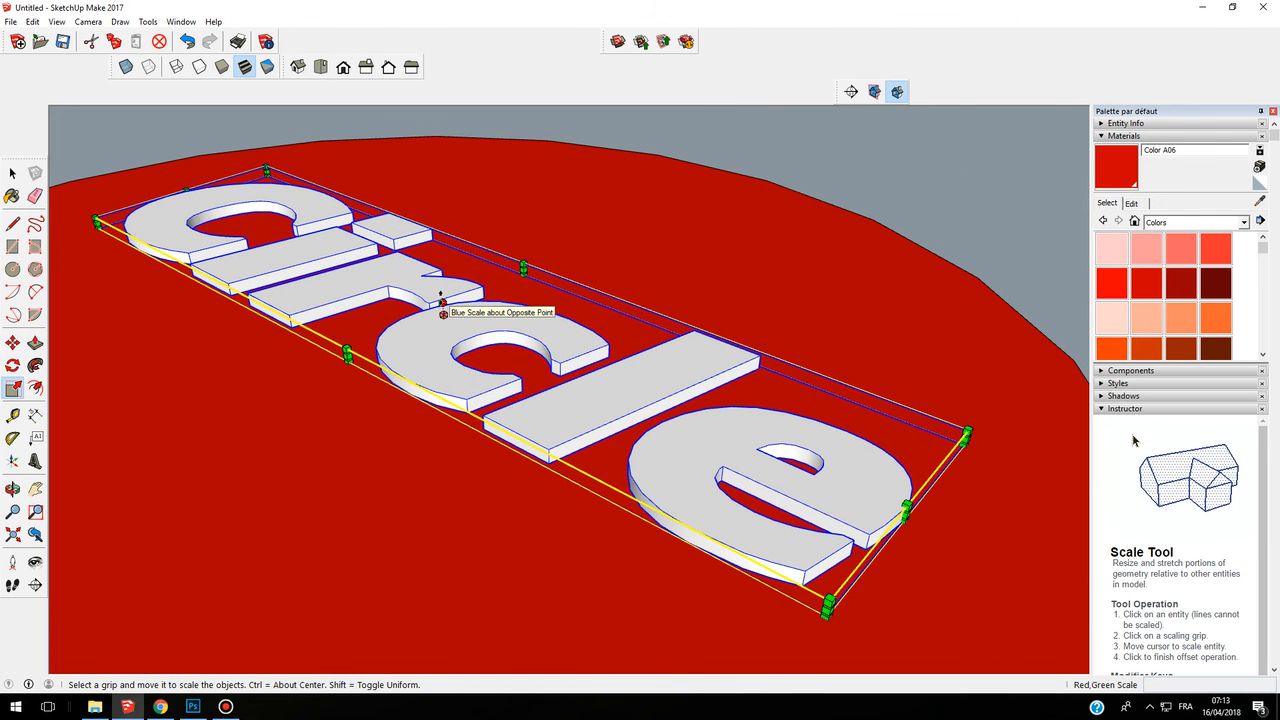
{"action": "left_click_drag", "start_coordinate": [442, 300], "coordinate": [435, 228]}
Scale the 3D text down uniformly about its opposite corner to a factor of about 0.83.
{"action": "scroll", "coordinate": [436, 246], "scroll_direction": "down", "scroll_amount": 1}
{"action": "middle_click_drag", "start_coordinate": [455, 263], "coordinate": [486, 334]}
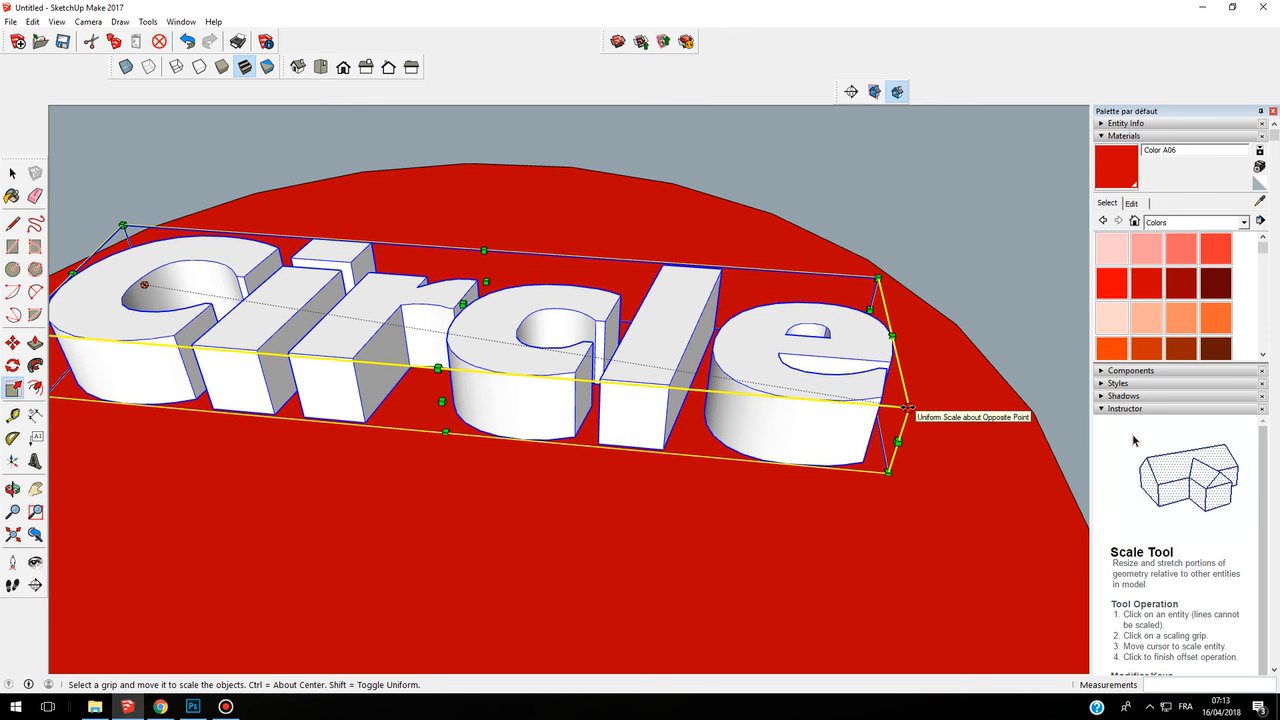
{"action": "left_click_drag", "start_coordinate": [908, 407], "coordinate": [743, 374]}
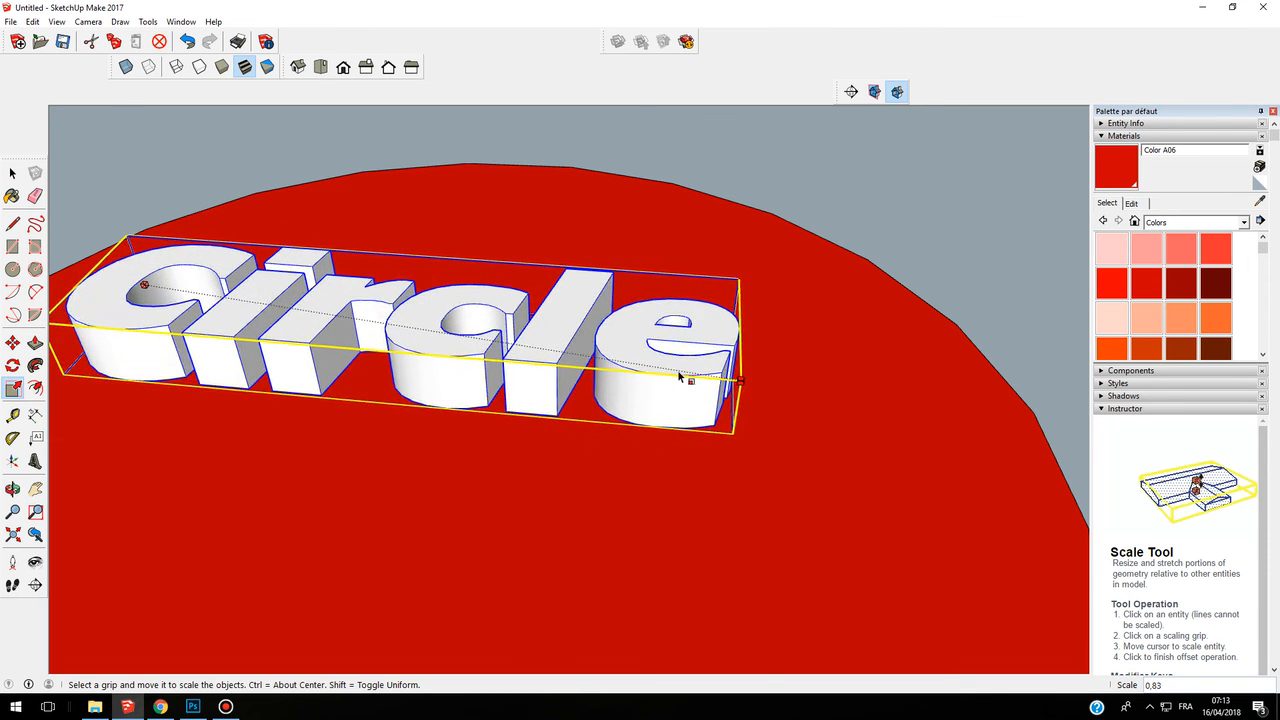
{"action": "scroll", "coordinate": [678, 372], "scroll_direction": "down", "scroll_amount": 2}
{"action": "scroll", "coordinate": [531, 318], "scroll_direction": "up", "scroll_amount": 3}
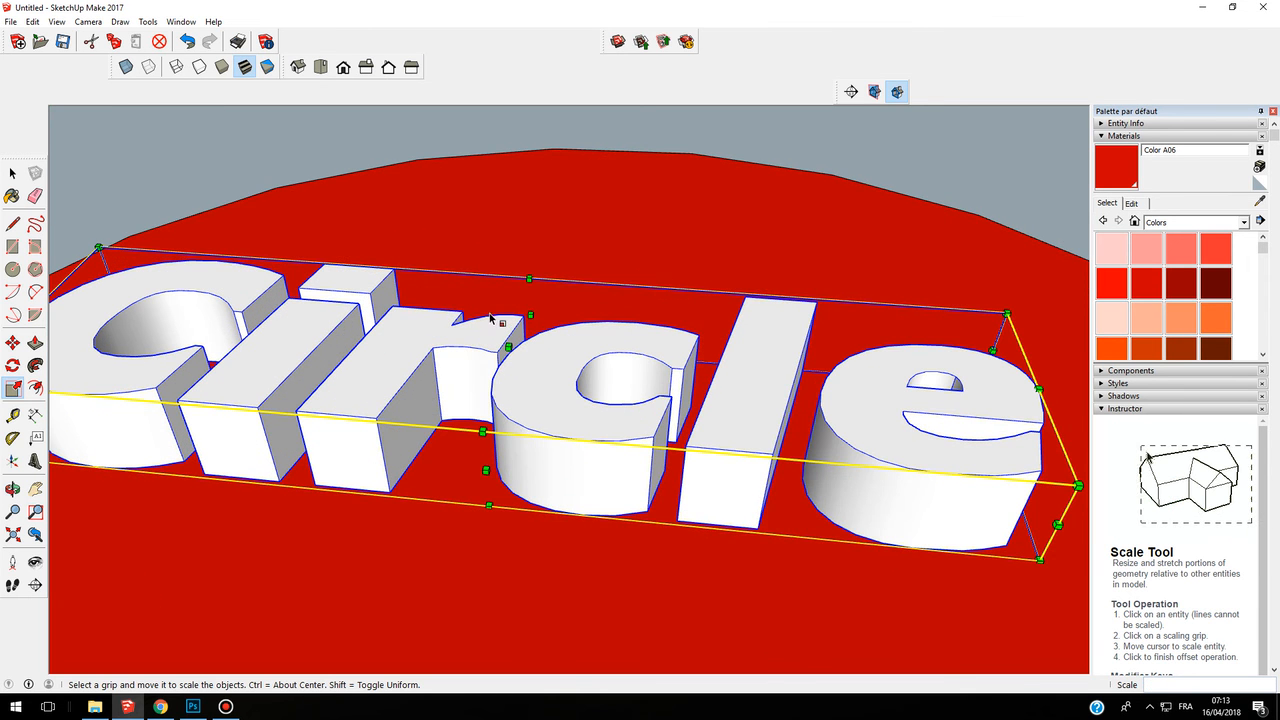
Scale the 3D text along the green axis from its front middle grip and select the rectangle's face instead.
{"action": "left_click", "coordinate": [486, 467]}
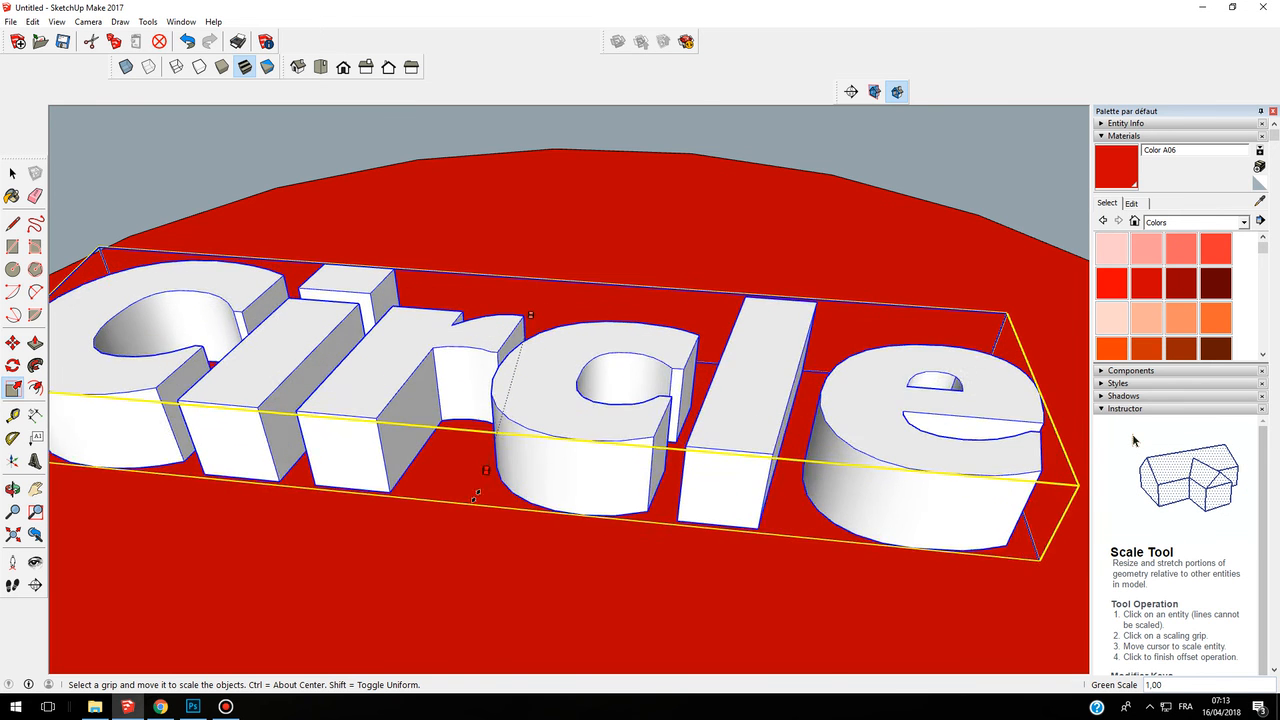
{"action": "left_click", "coordinate": [474, 503]}
{"action": "scroll", "coordinate": [503, 430], "scroll_direction": "down", "scroll_amount": 4}
{"action": "middle_click_drag", "start_coordinate": [550, 440], "coordinate": [690, 385]}
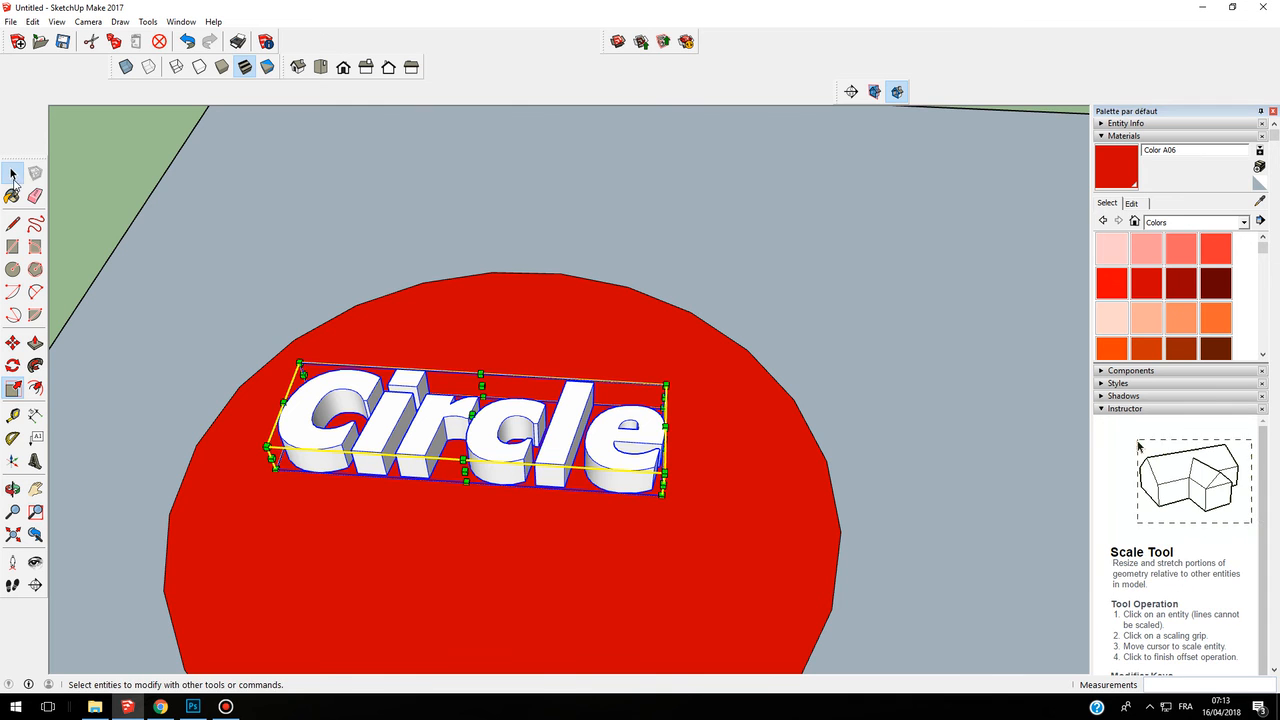
{"action": "left_click", "coordinate": [13, 174]}
{"action": "left_click", "coordinate": [389, 194]}
{"action": "middle_click_drag", "start_coordinate": [389, 194], "coordinate": [591, 421]}
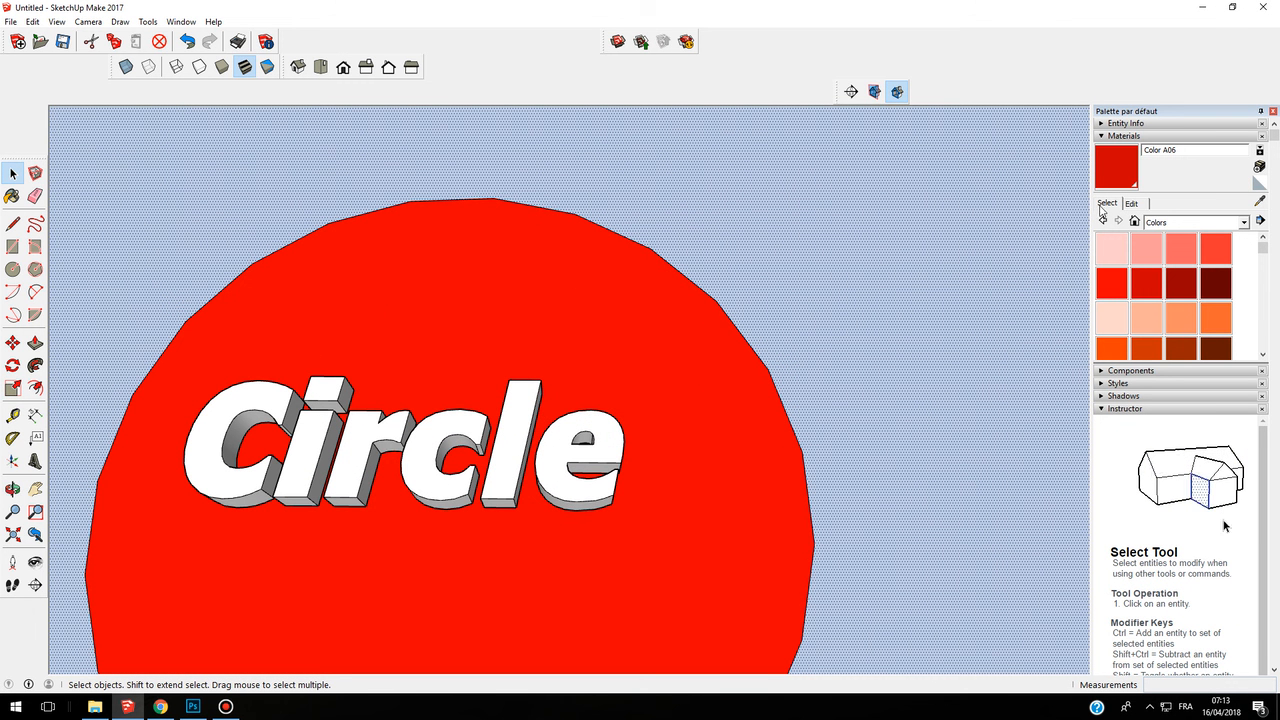
Paint the "Circle" 3D text green with Color G07 from the Colors material collection.
{"action": "left_click", "coordinate": [1127, 204]}
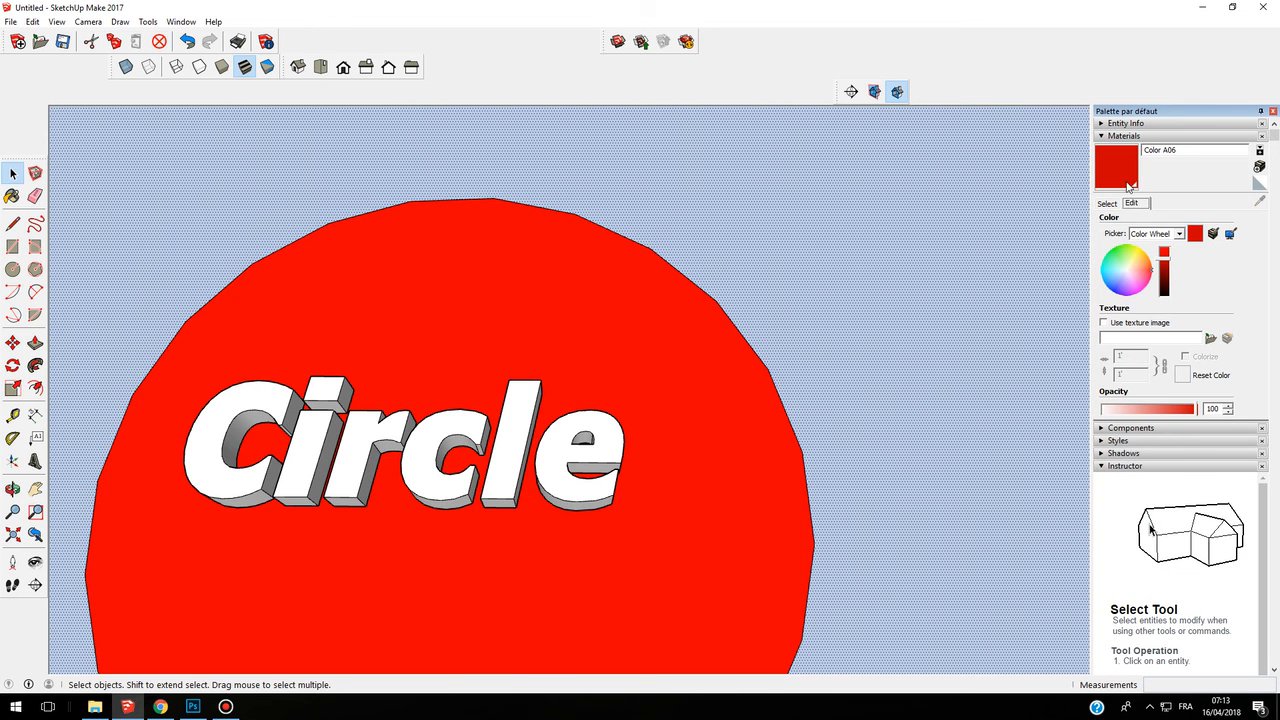
{"action": "left_click", "coordinate": [1108, 203]}
{"action": "left_click", "coordinate": [1131, 203]}
{"action": "left_click", "coordinate": [1108, 203]}
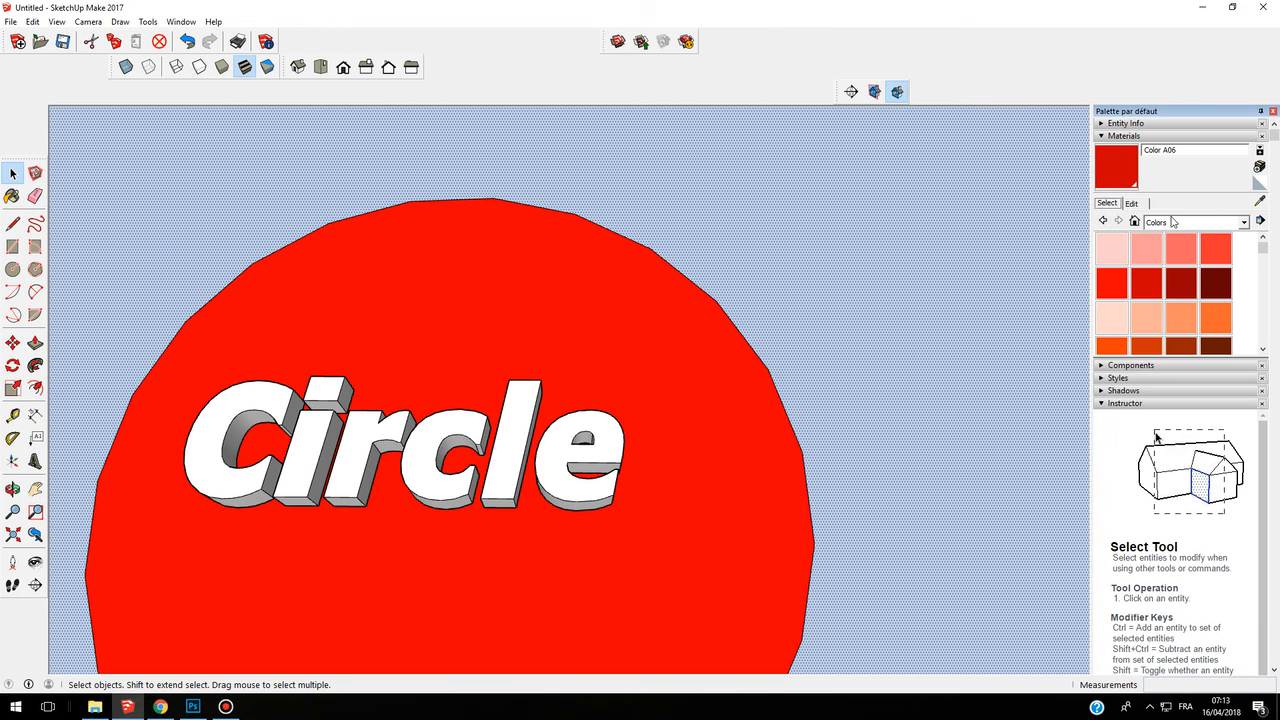
{"action": "left_click", "coordinate": [1170, 221]}
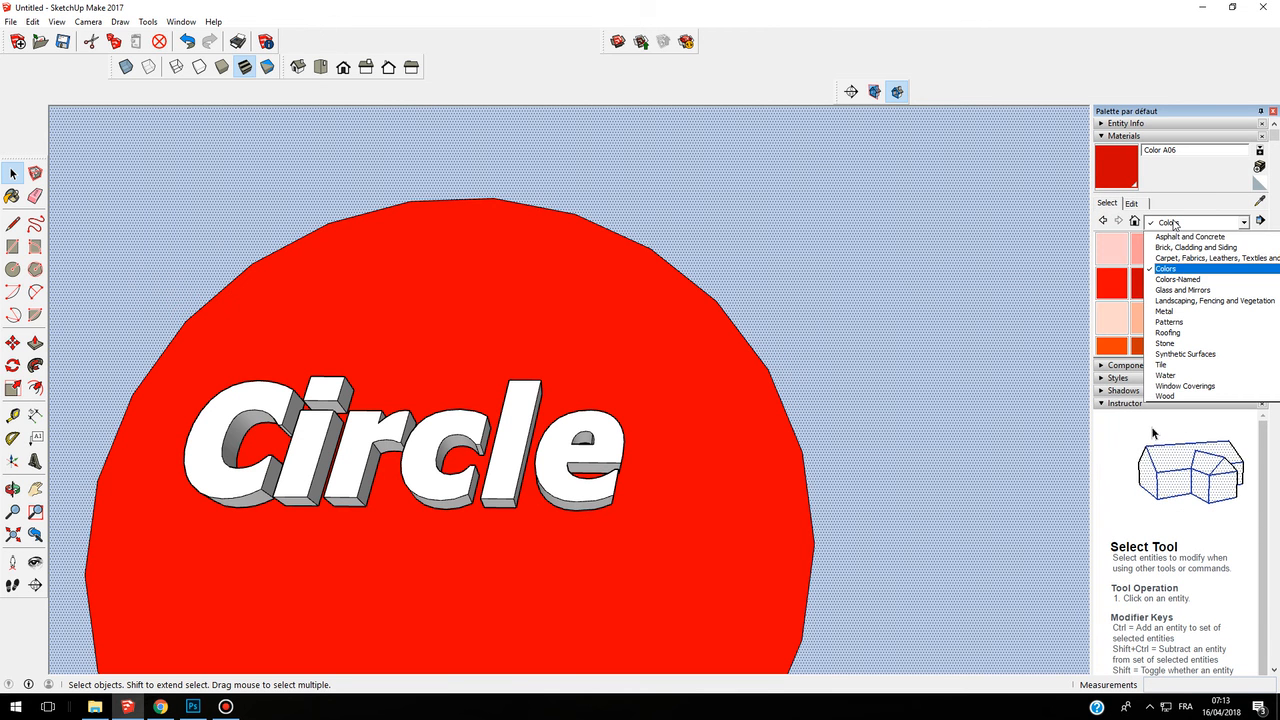
{"action": "left_click", "coordinate": [1134, 271]}
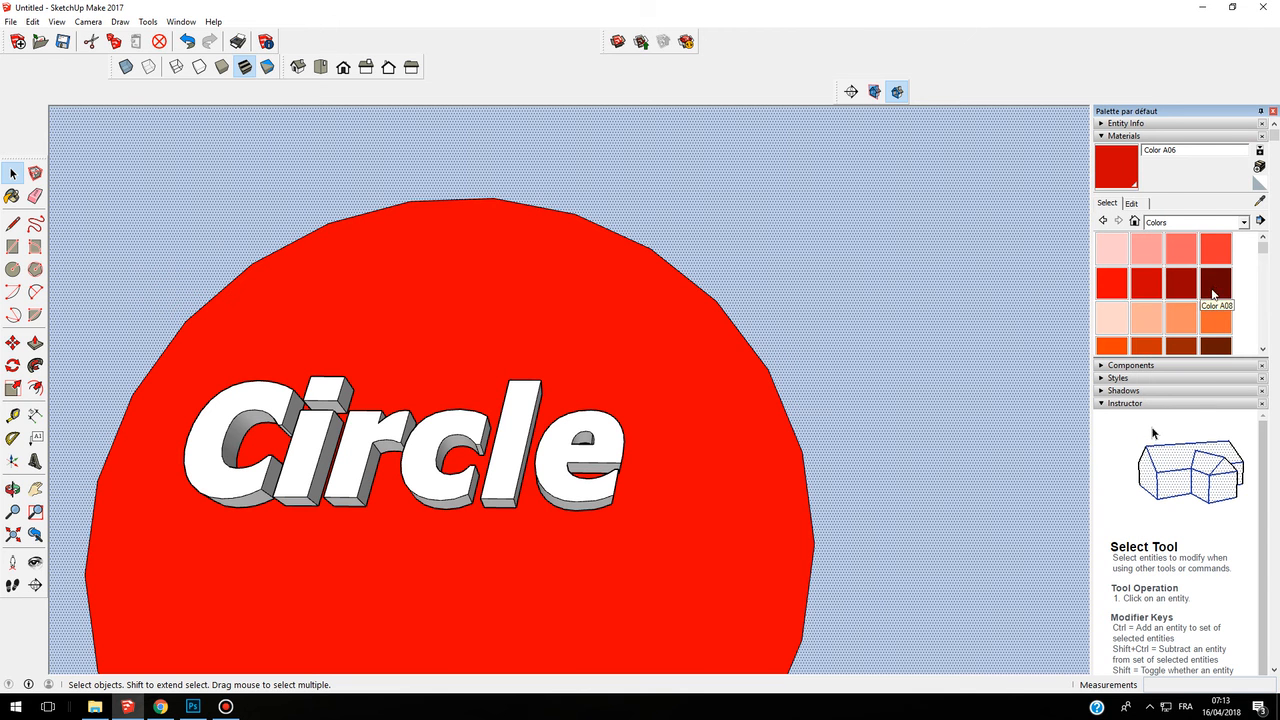
{"action": "scroll", "coordinate": [1187, 280], "scroll_direction": "down", "scroll_amount": 6}
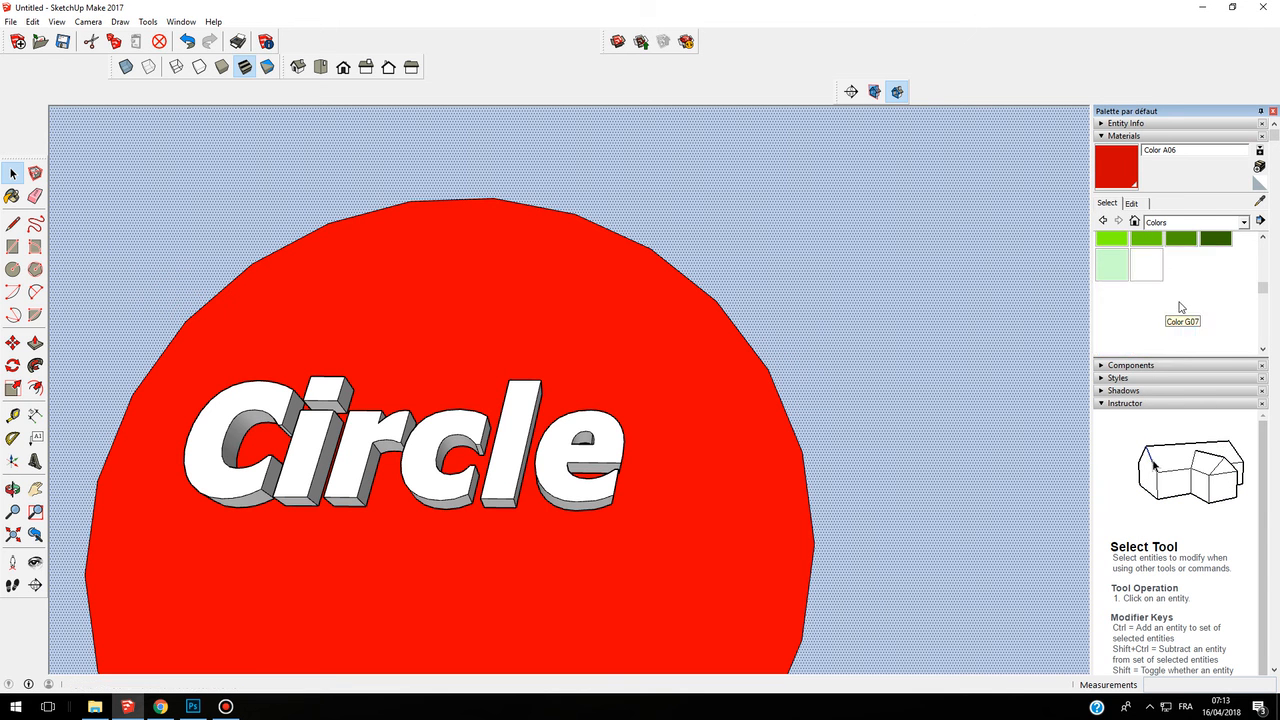
{"action": "left_click", "coordinate": [1181, 307]}
{"action": "scroll", "coordinate": [330, 418], "scroll_direction": "up", "scroll_amount": 3}
{"action": "left_click", "coordinate": [562, 434]}
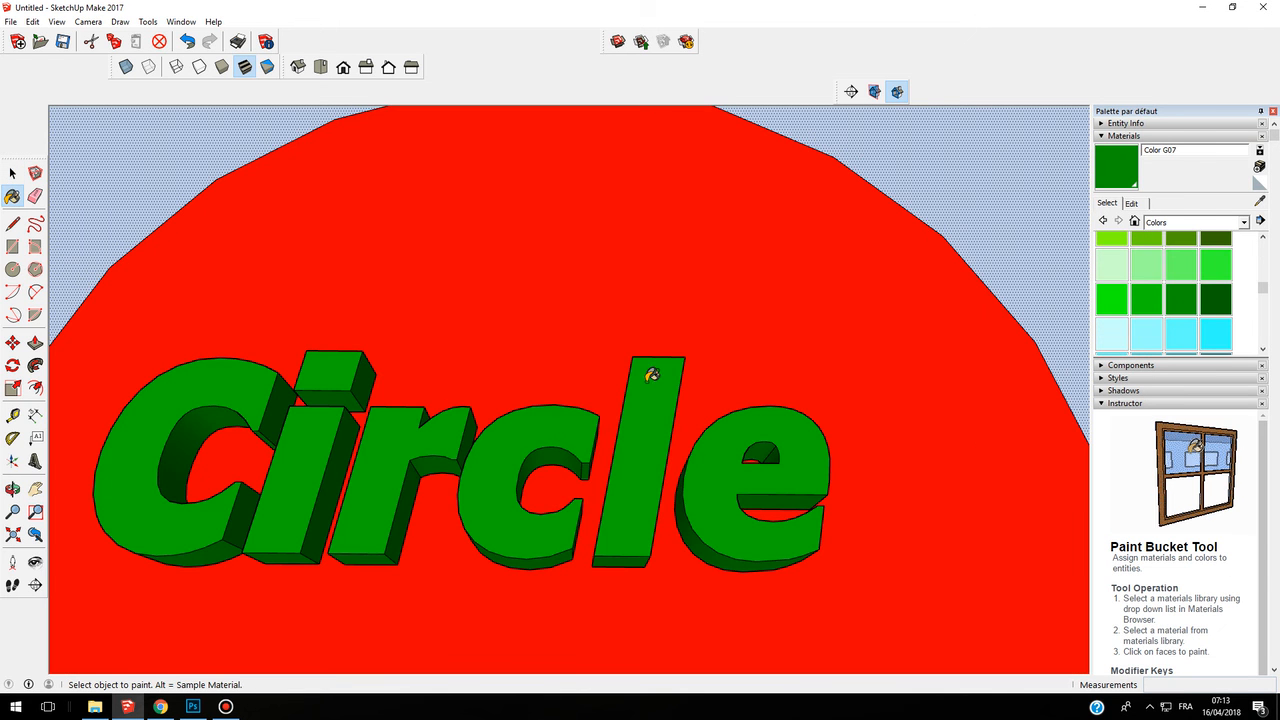
{"action": "mouse_move", "coordinate": [548, 476]}
{"action": "middle_mouse_down"}
{"action": "mouse_move", "coordinate": [271, 237]}
{"action": "mouse_move", "coordinate": [523, 337]}
{"action": "mouse_move", "coordinate": [578, 392]}
{"action": "mouse_move", "coordinate": [571, 451]}
{"action": "mouse_move", "coordinate": [371, 480]}
{"action": "mouse_move", "coordinate": [290, 300]}
{"action": "mouse_move", "coordinate": [303, 237]}
{"action": "mouse_move", "coordinate": [703, 163]}
{"action": "mouse_move", "coordinate": [726, 483]}
{"action": "mouse_move", "coordinate": [413, 451]}
{"action": "mouse_move", "coordinate": [406, 523]}
{"action": "mouse_move", "coordinate": [571, 391]}
{"action": "mouse_move", "coordinate": [673, 355]}
{"action": "middle_mouse_up"}
{"action": "scroll", "coordinate": [578, 392], "scroll_direction": "down", "scroll_amount": 5}
{"action": "scroll", "coordinate": [590, 385], "scroll_direction": "down", "scroll_amount": 4}
{"action": "scroll", "coordinate": [590, 372], "scroll_direction": "up", "scroll_amount": 5}
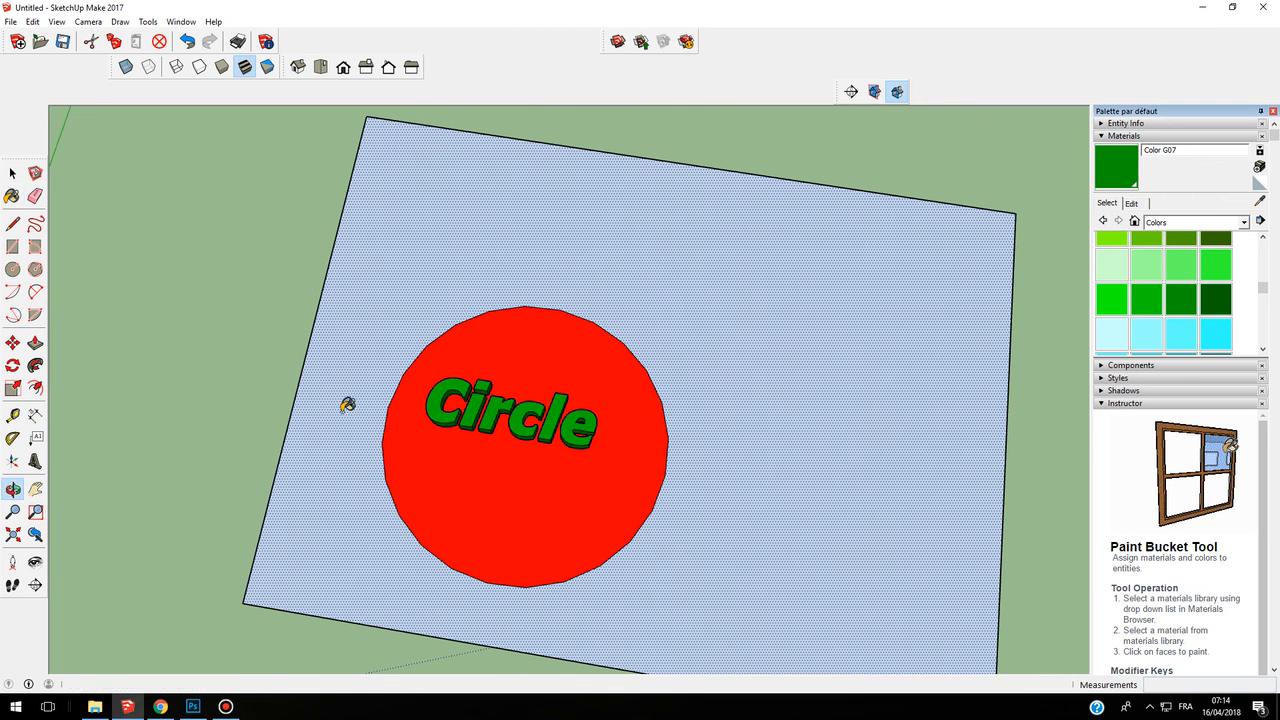